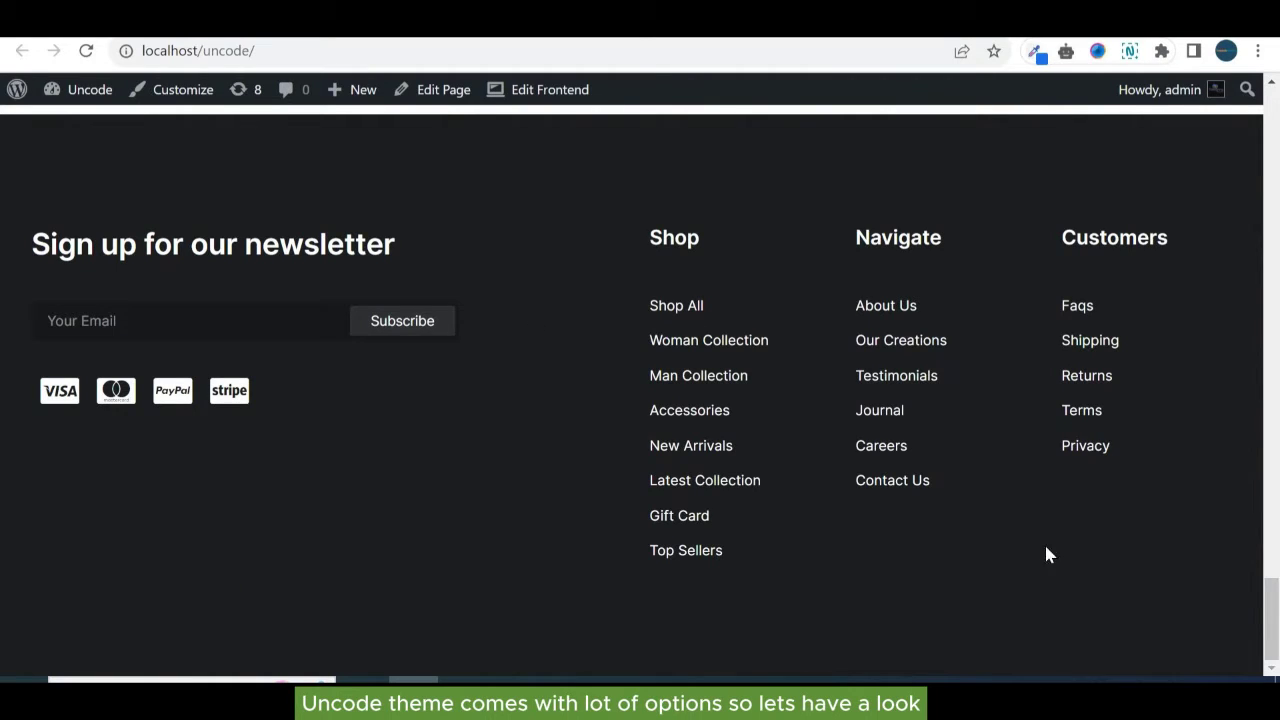
Open the Footer section of the Uncode theme options
scroll(1047, 555, "up", 1)
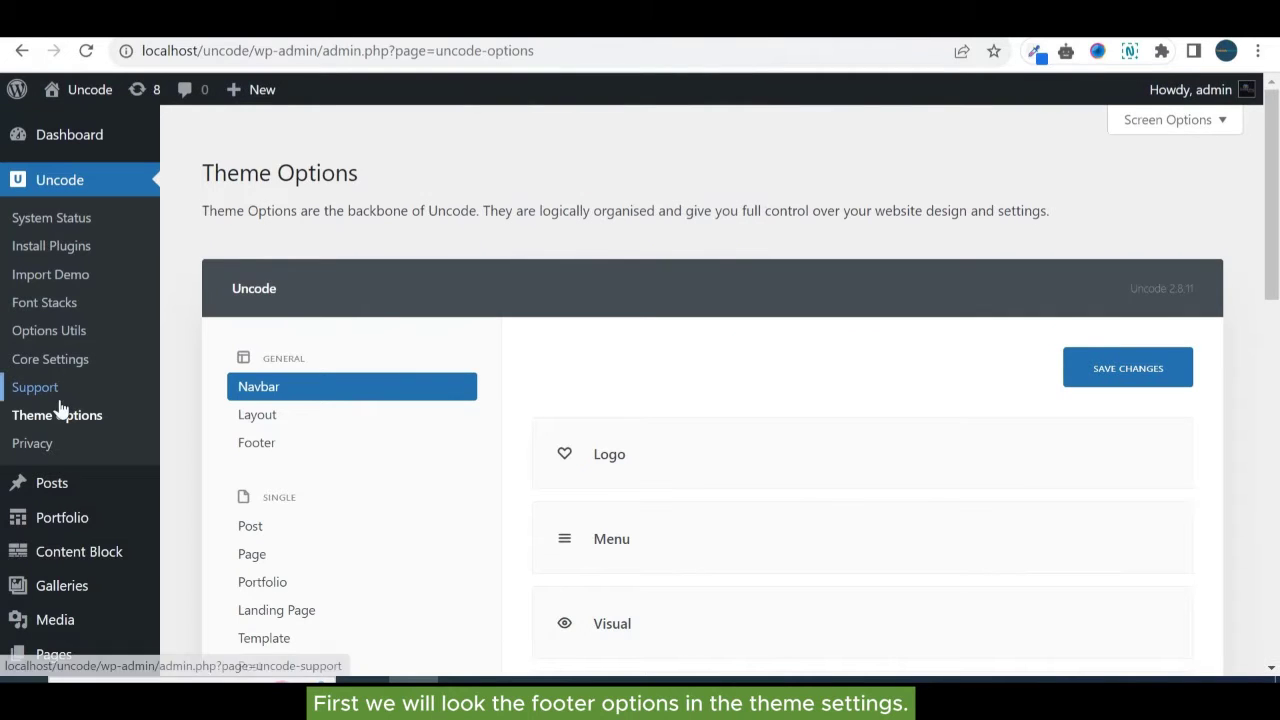
scroll(365, 308, "down", 1)
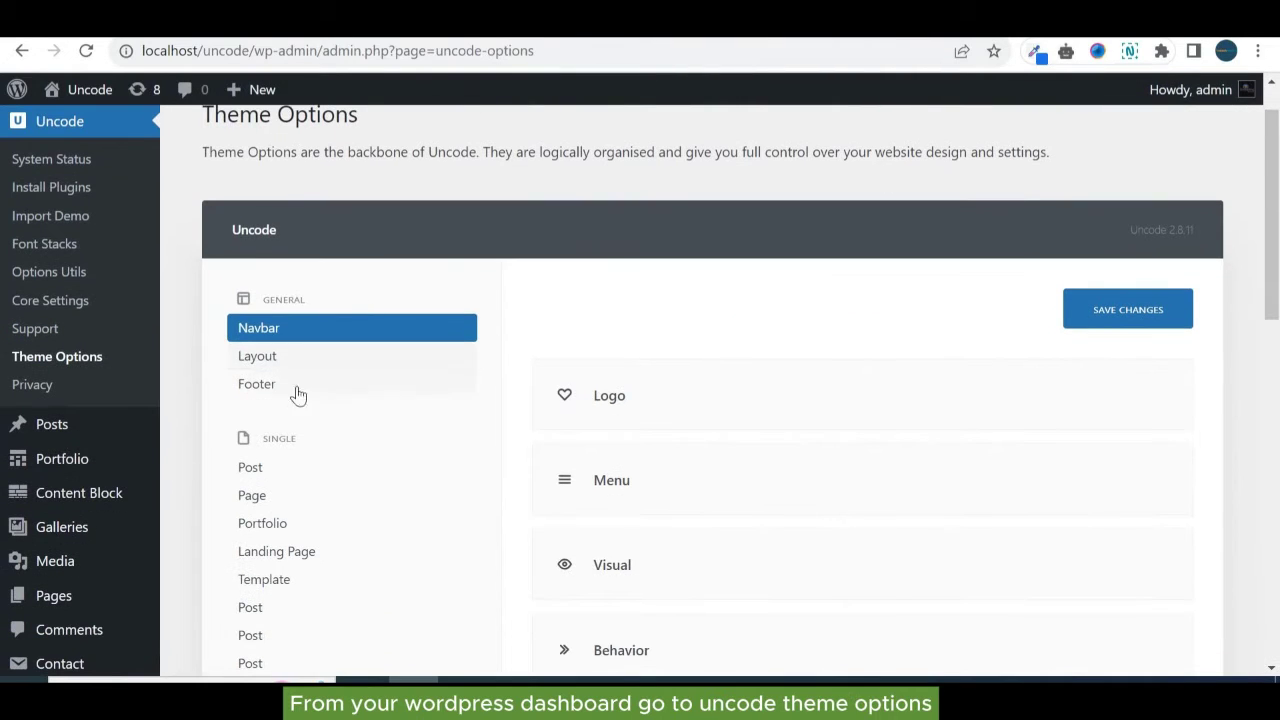
left_click(251, 399)
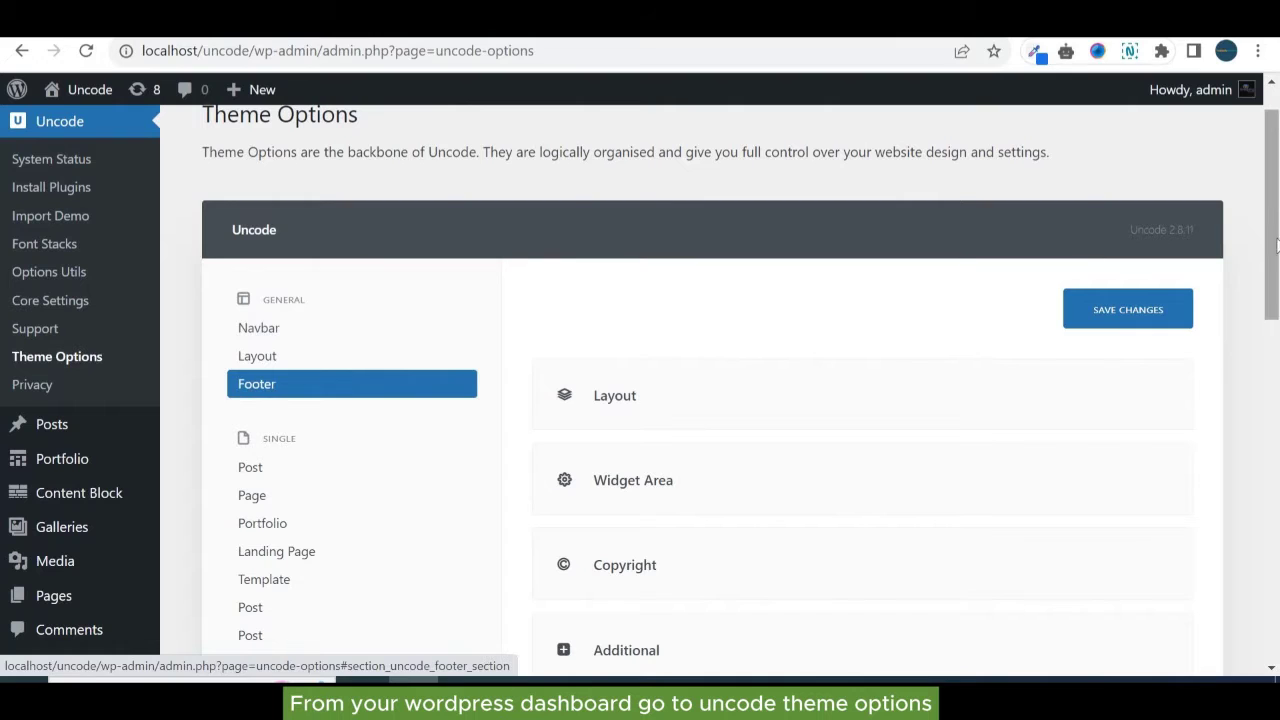
scroll(1278, 204, "down", 1)
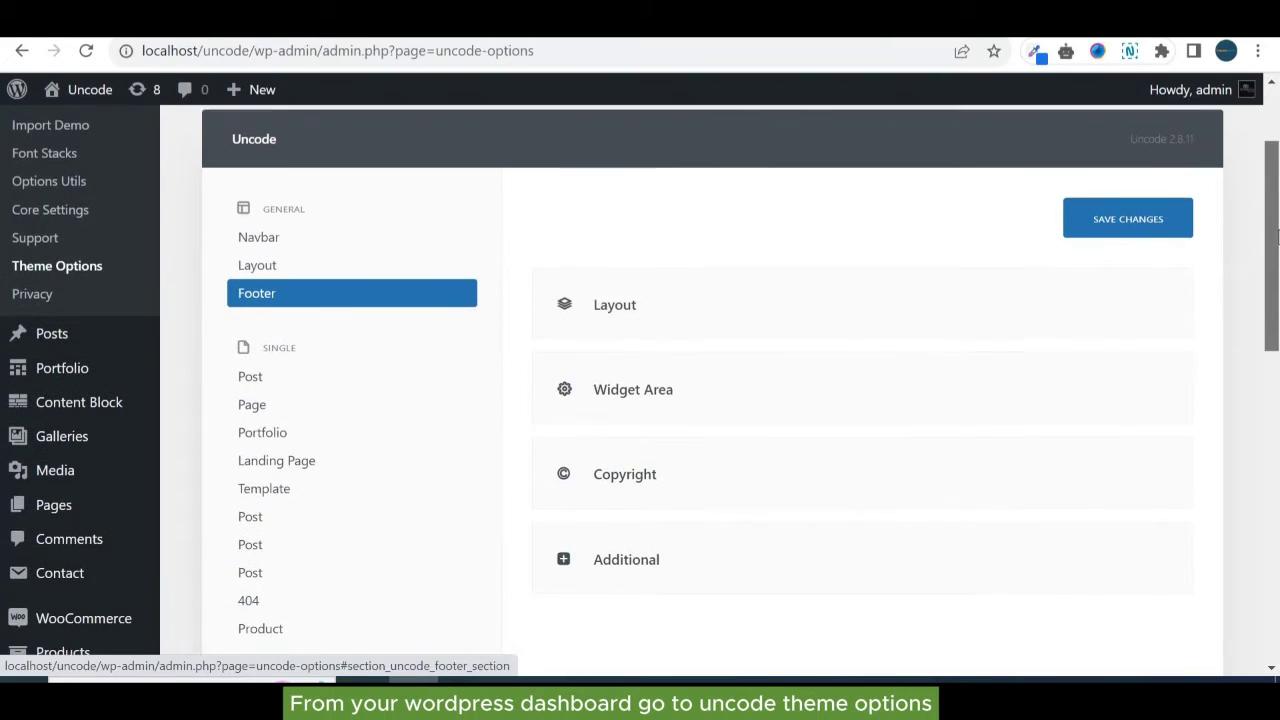
Examine the Footer Full Width setting in the footer's Layout options and collapse that group
left_click(736, 302)
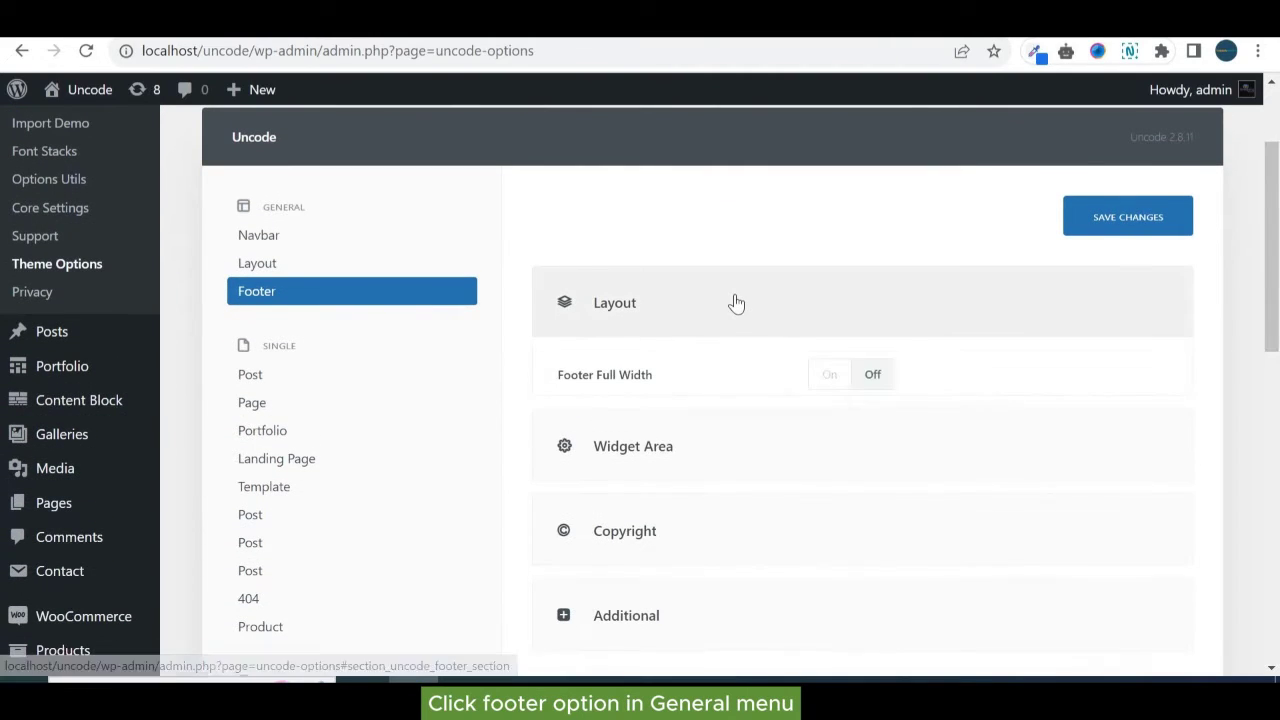
left_click(871, 390)
left_click(871, 390)
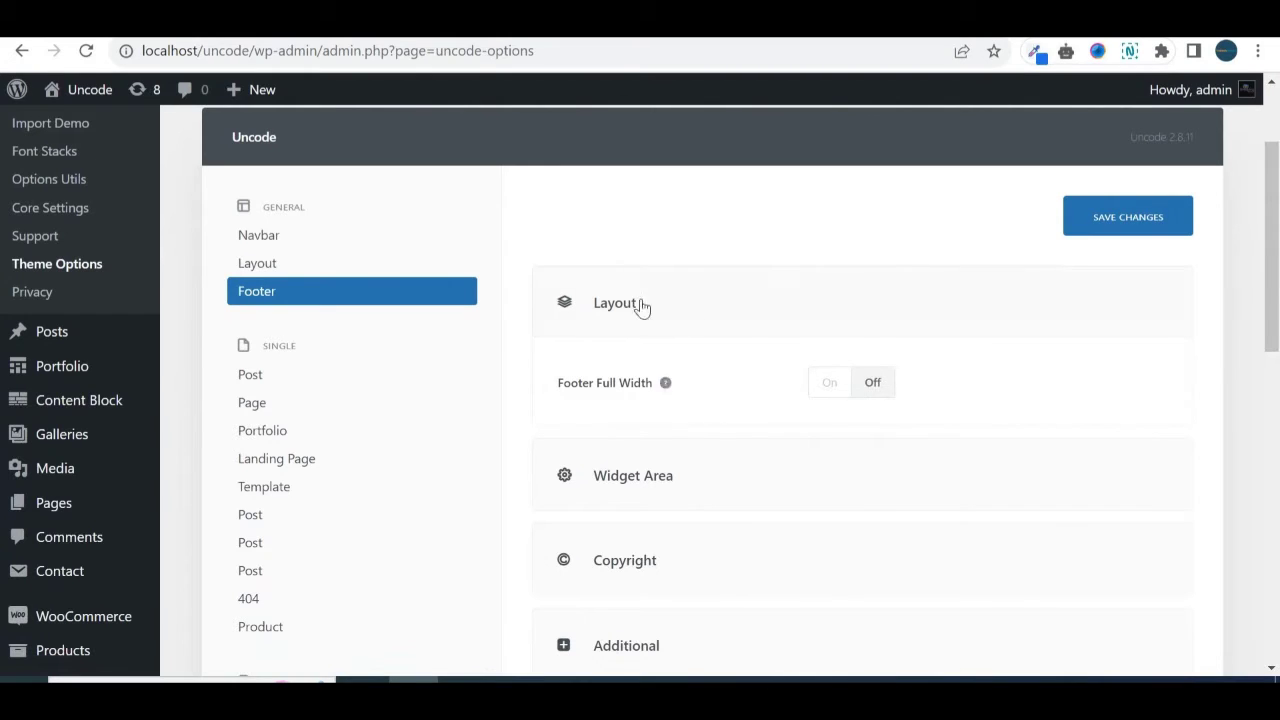
left_click(671, 311)
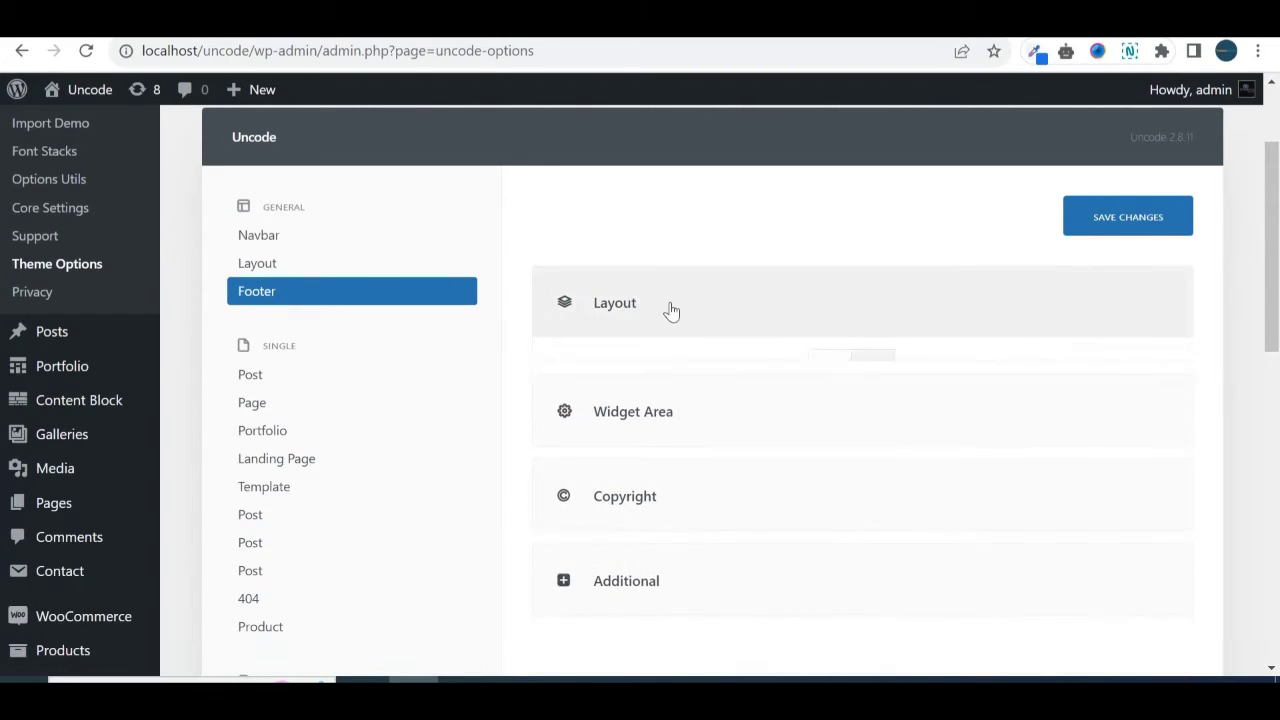
Choose Footer | Uncode Demo as the content block for the footer's Widget Area
left_click(656, 393)
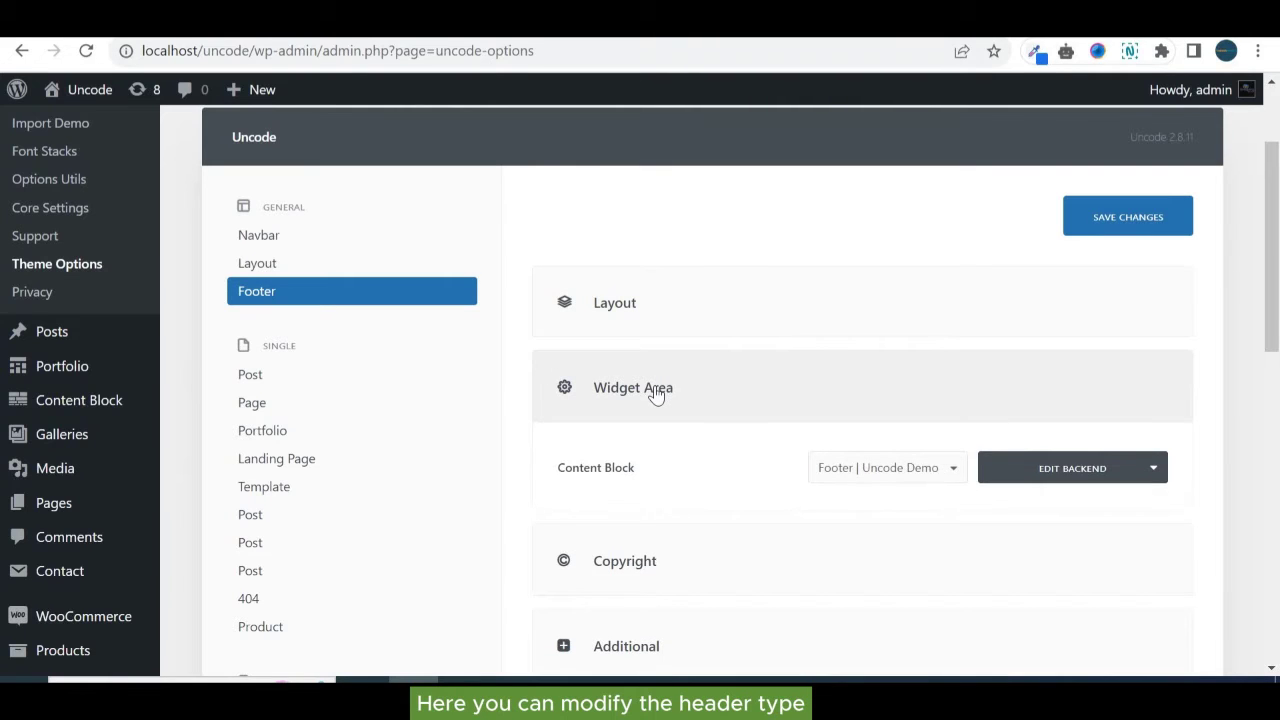
scroll(1277, 243, "down", 2)
left_click_drag(1277, 243, 1277, 275)
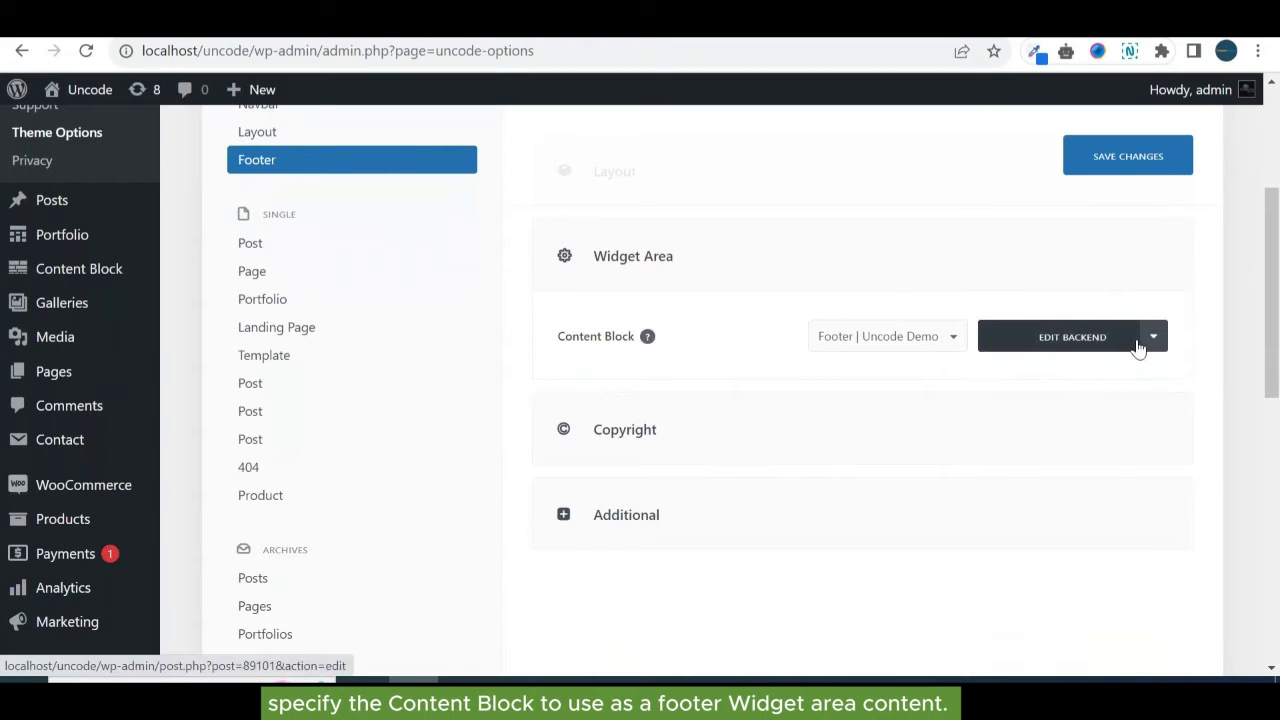
left_click(952, 340)
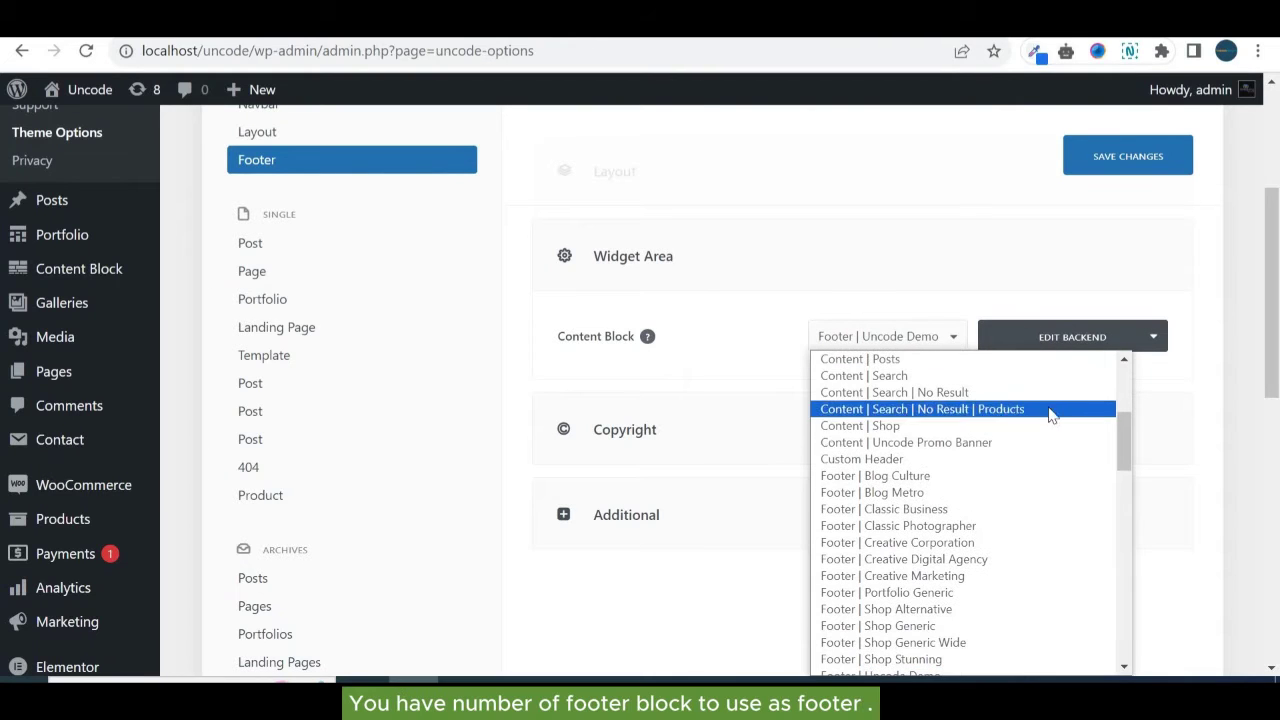
scroll(1126, 430, "down", 1)
mouse_move(1127, 445)
left_mouse_down()
mouse_move(1122, 505)
mouse_move(1114, 430)
left_mouse_up()
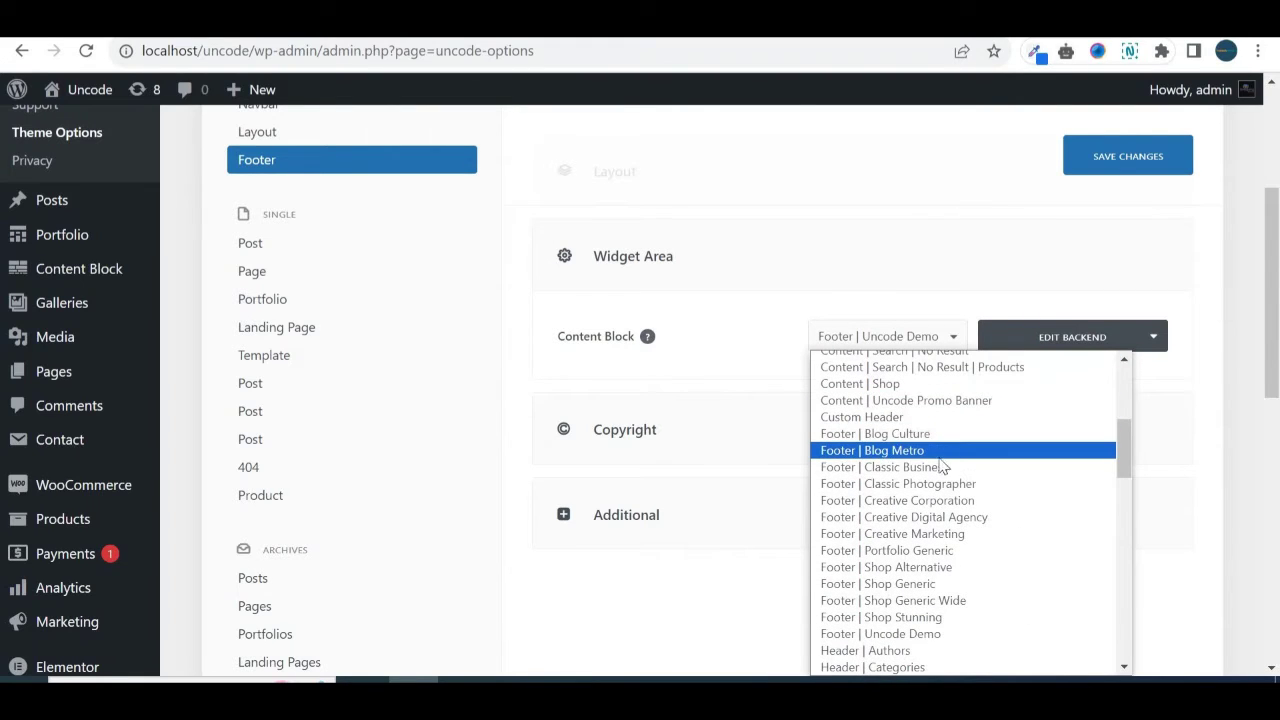
left_click(967, 634)
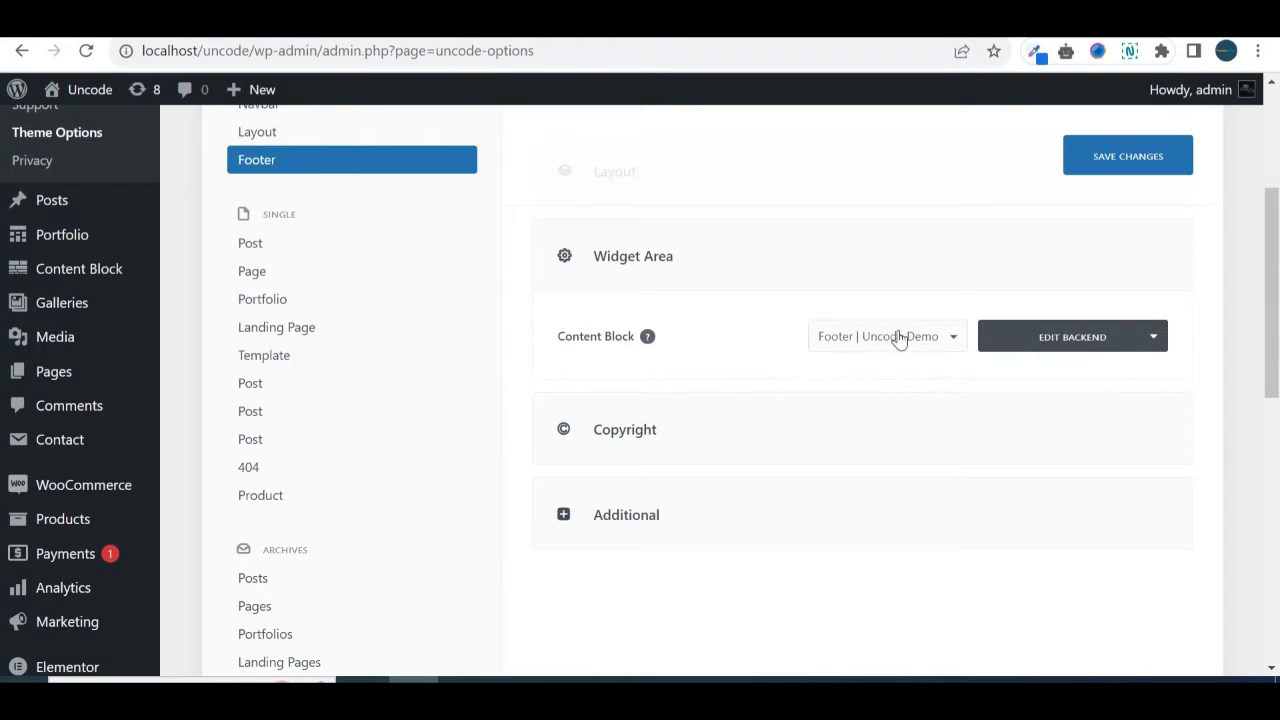
Examine the footer's Copyright settings and the Additional settings for the scroll-up button
scroll(953, 325, "down", 1)
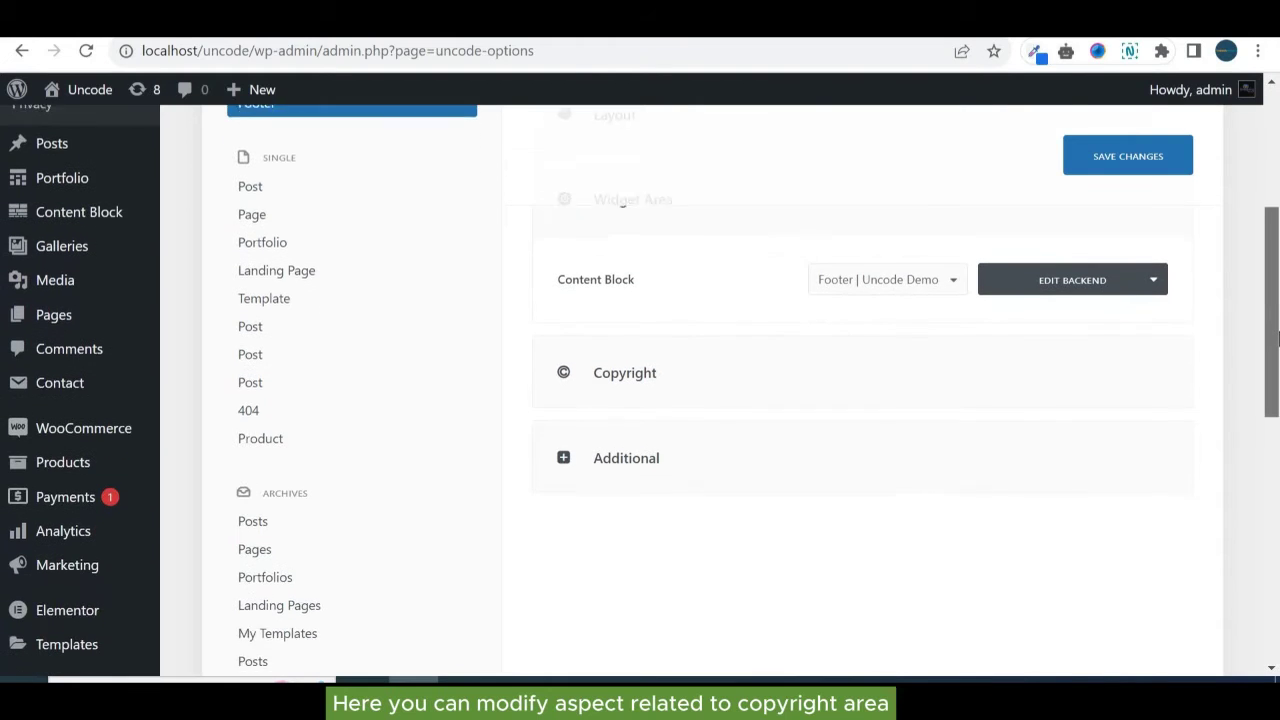
left_click(939, 347)
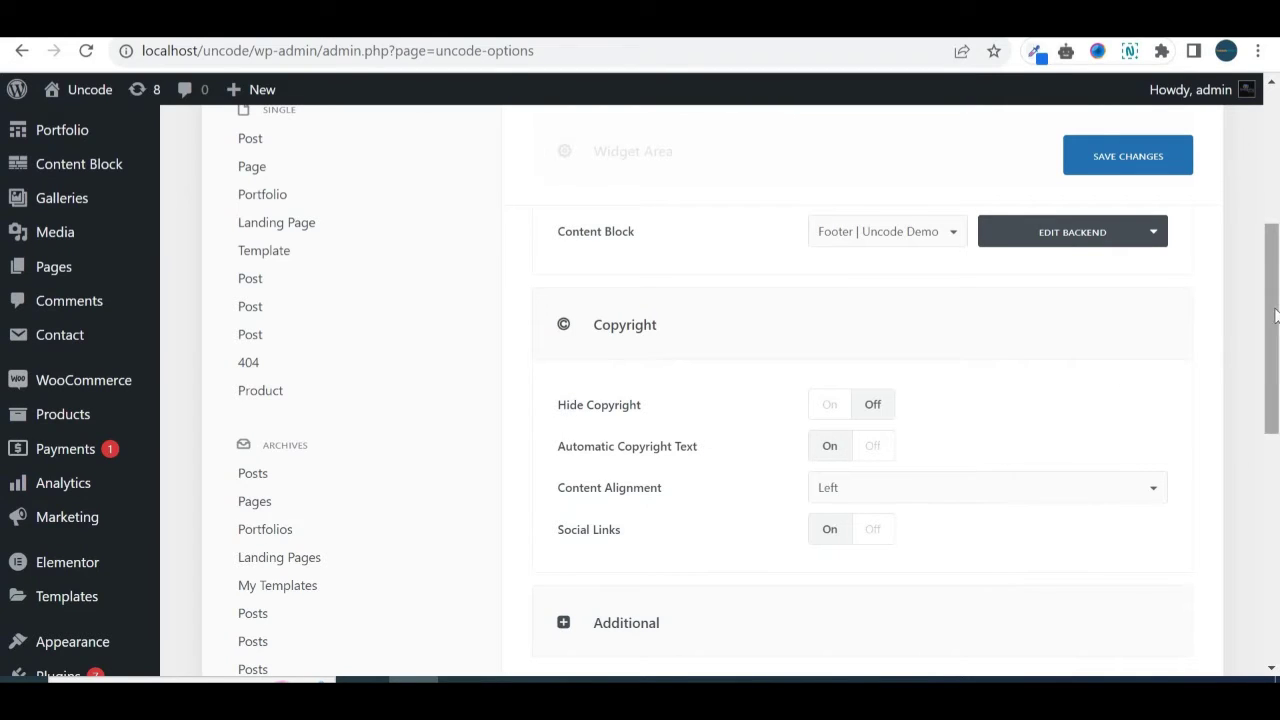
left_click_drag(1275, 297, 1277, 359)
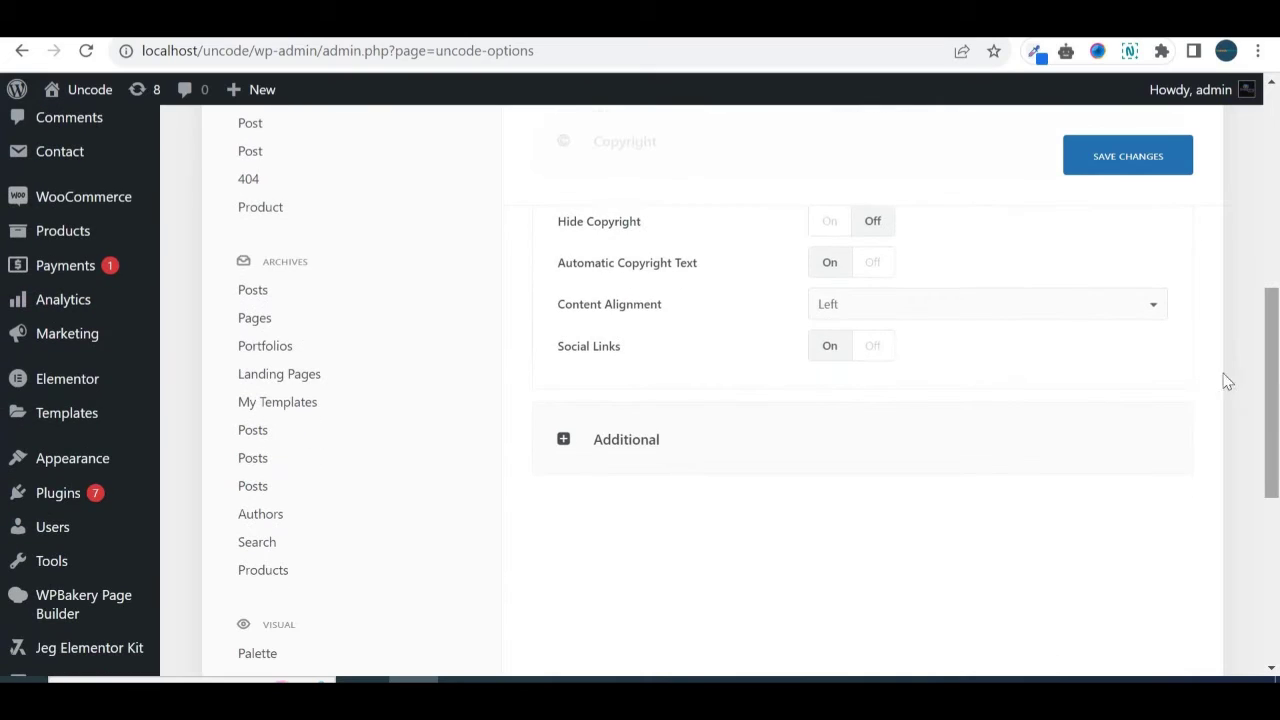
left_click(563, 442)
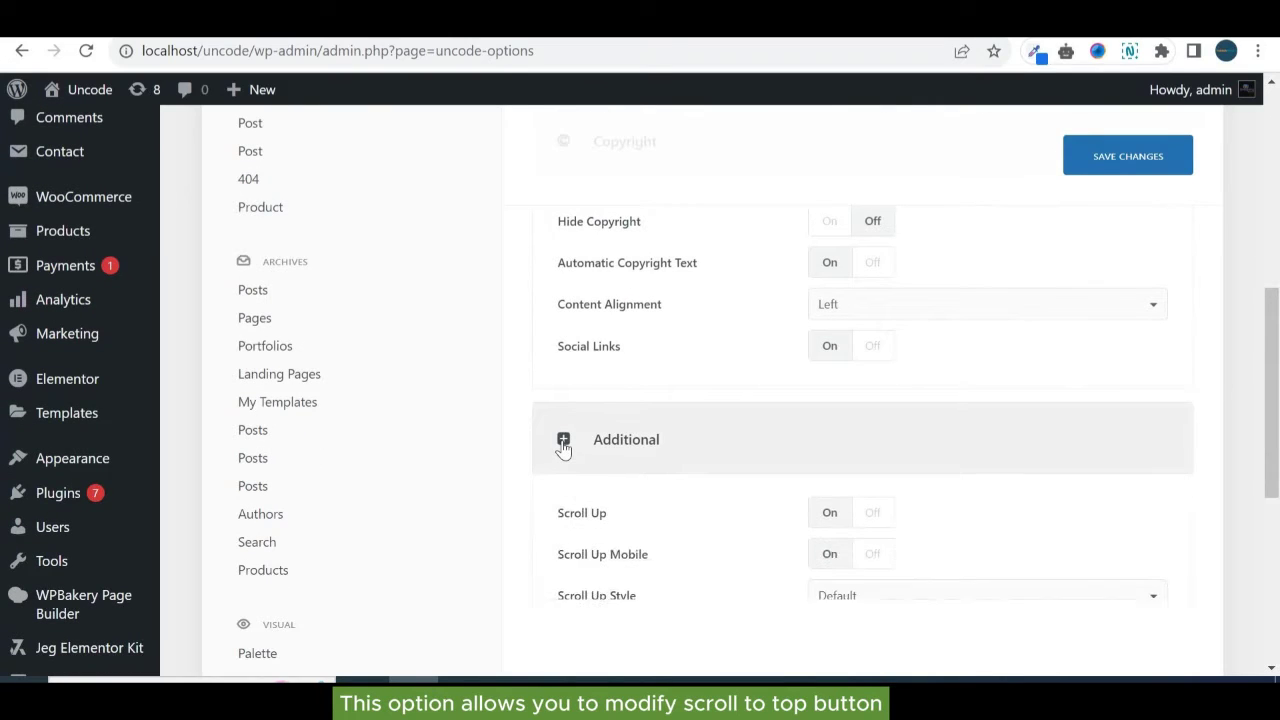
left_click_drag(1277, 359, 1277, 391)
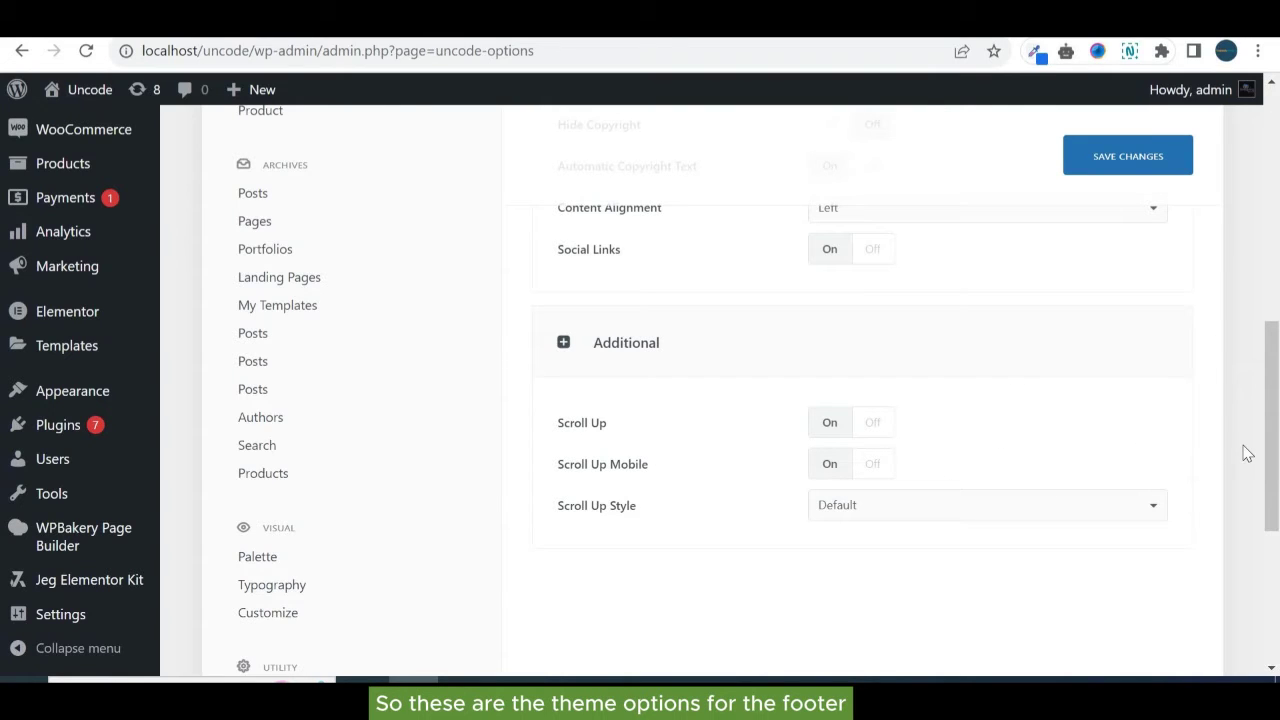
Open the list of all content blocks in the WordPress dashboard
scroll(1250, 300, "up", 5)
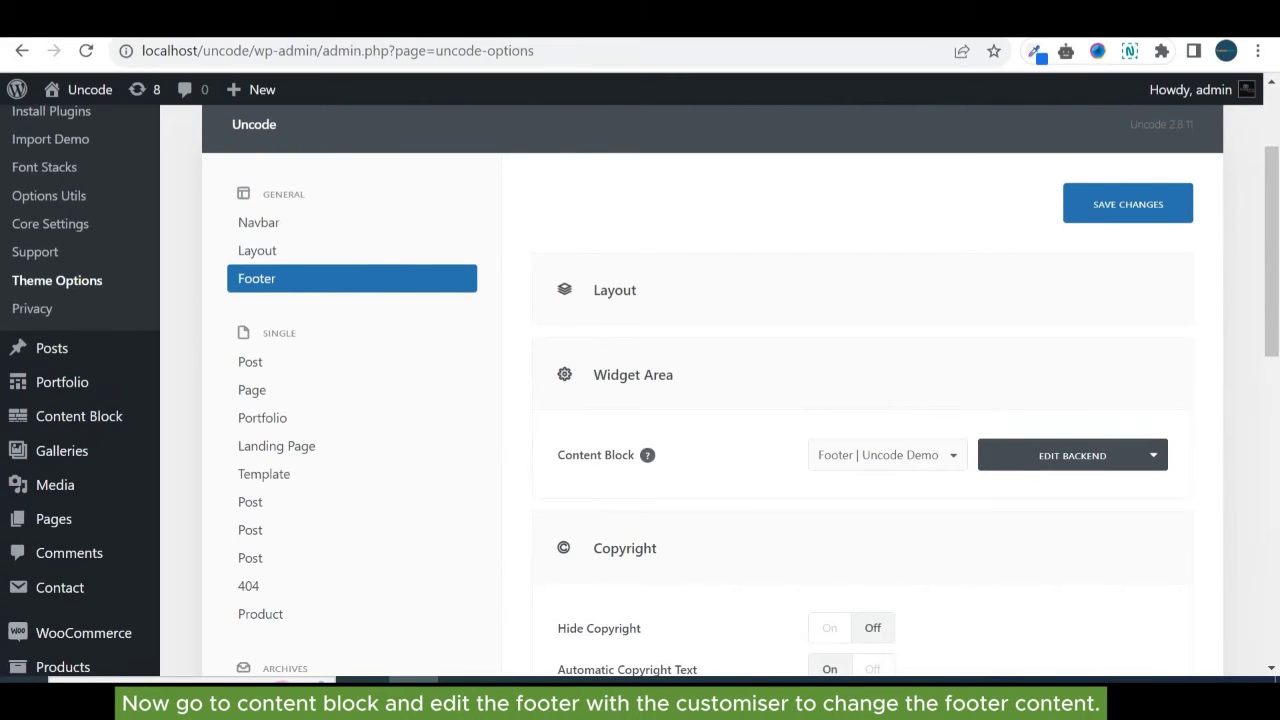
scroll(1270, 250, "up", 2)
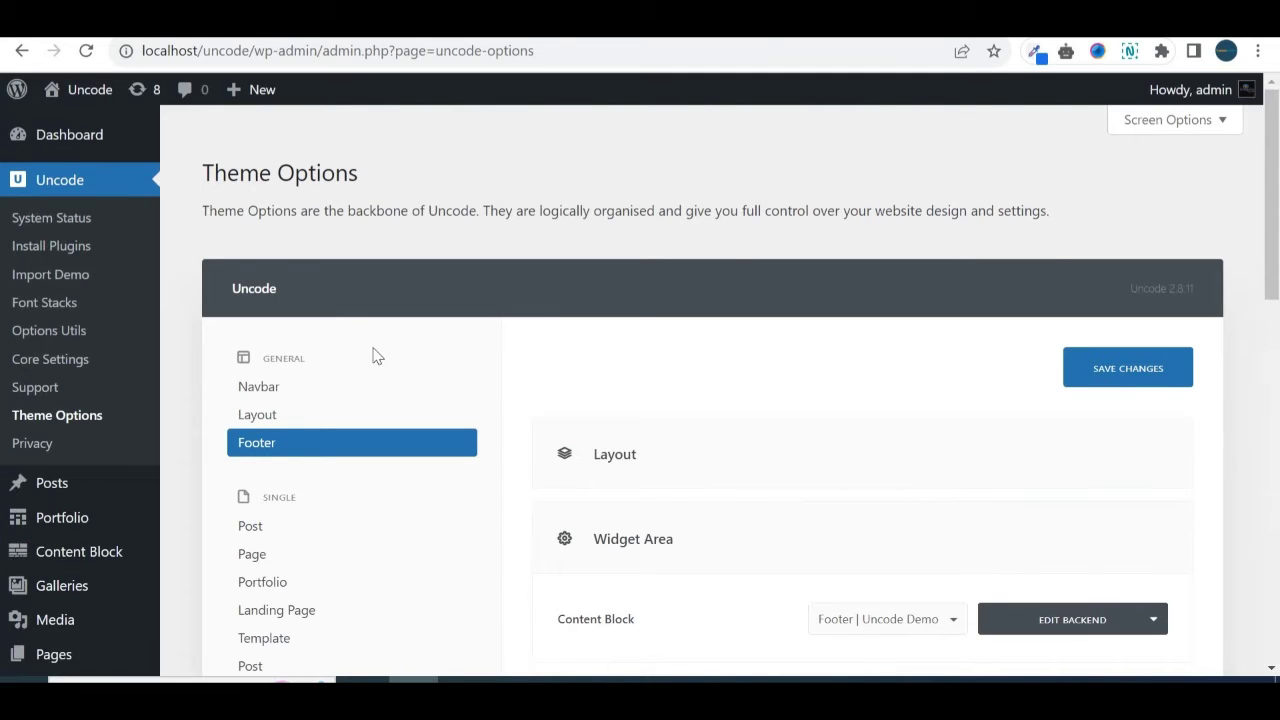
scroll(374, 352, "down", 2)
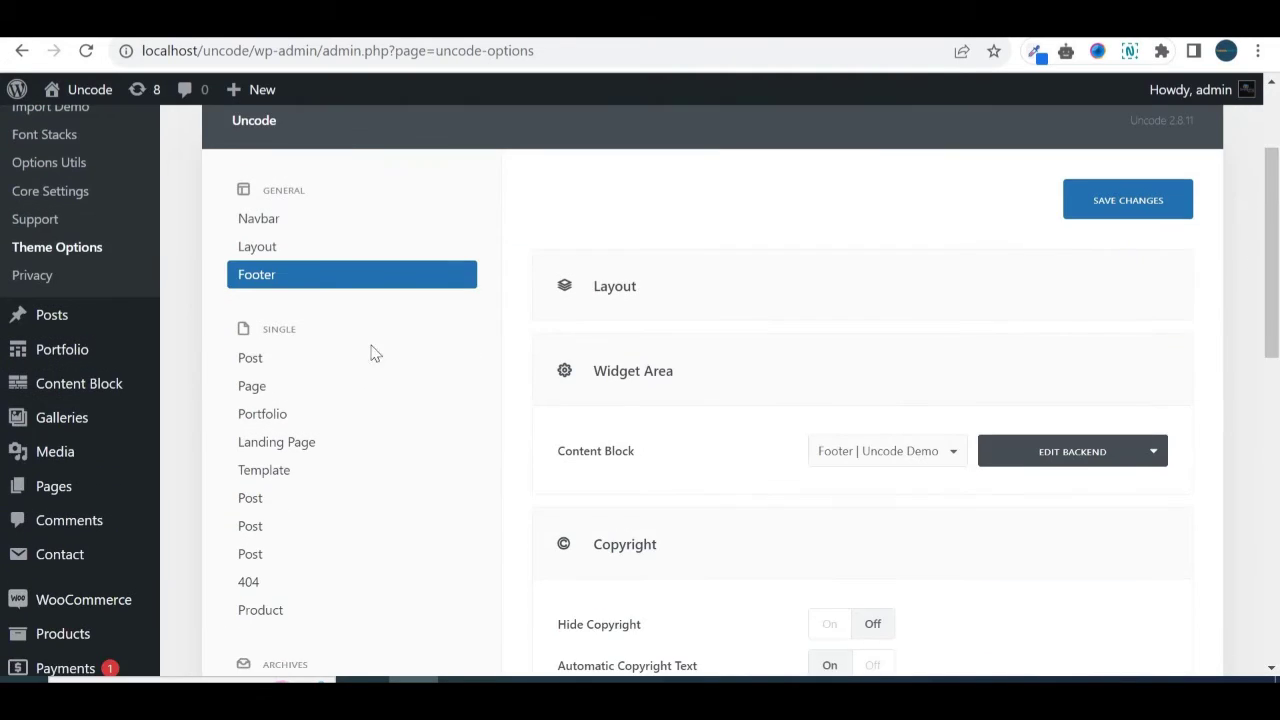
mouse_move(100, 400)
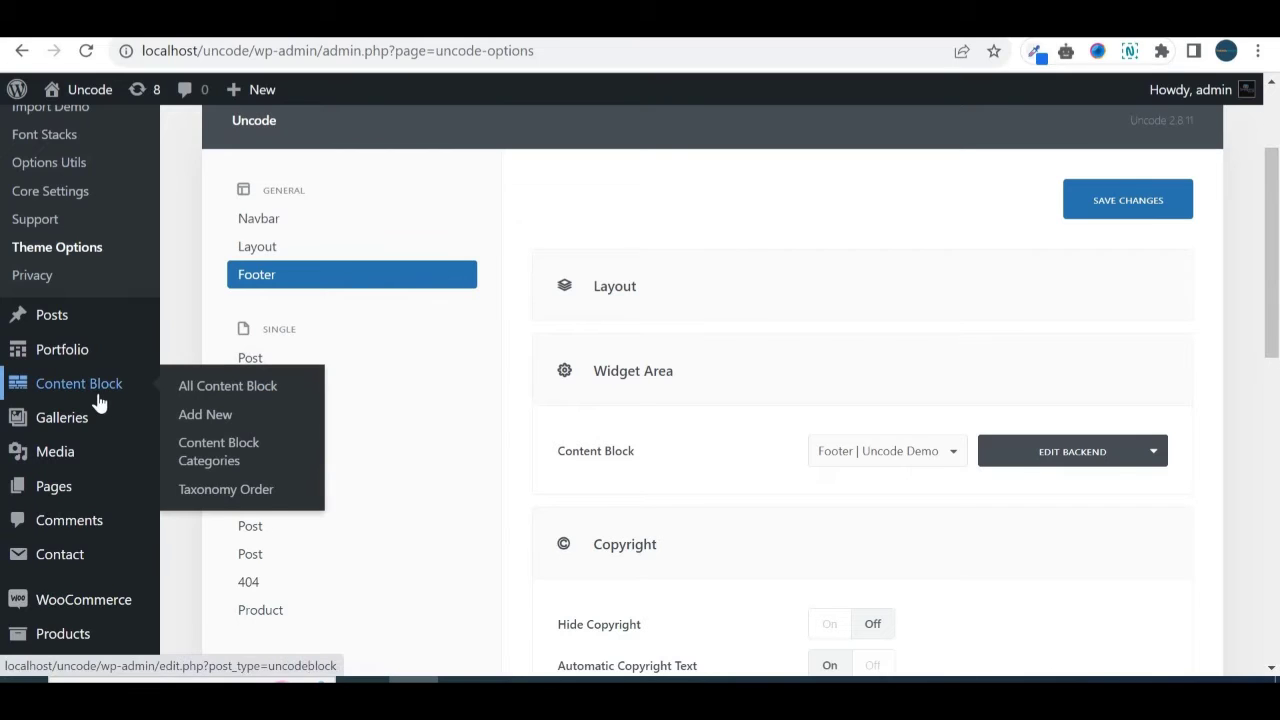
left_click(203, 397)
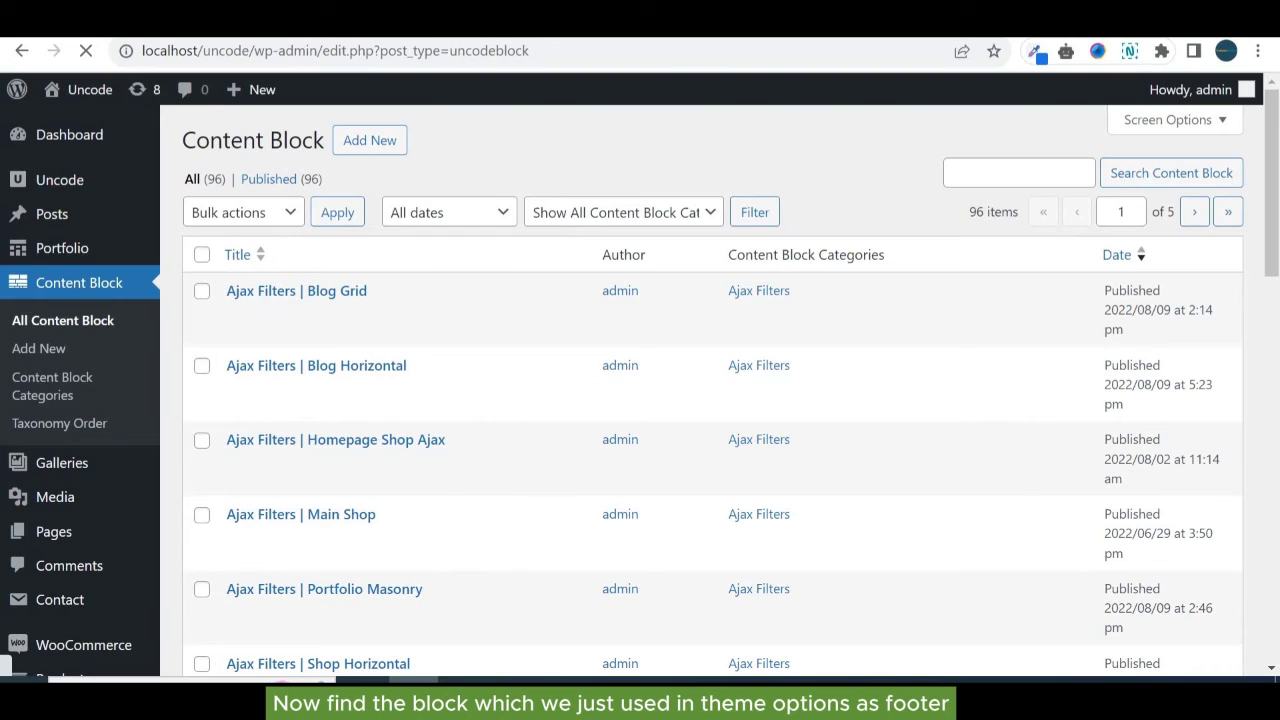
Search the content blocks for "footer" and open Footer | Uncode Demo in the frontend editor
left_click_drag(1268, 183, 1270, 104)
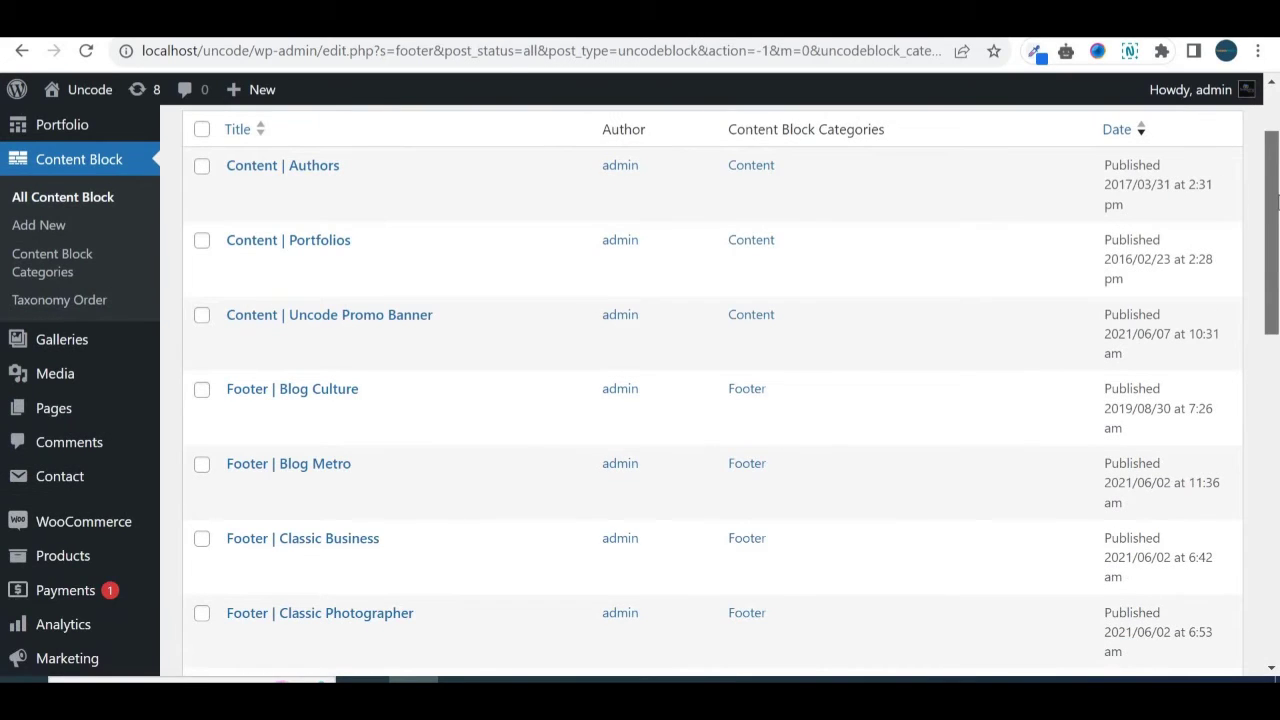
left_click_drag(1275, 205, 1277, 490)
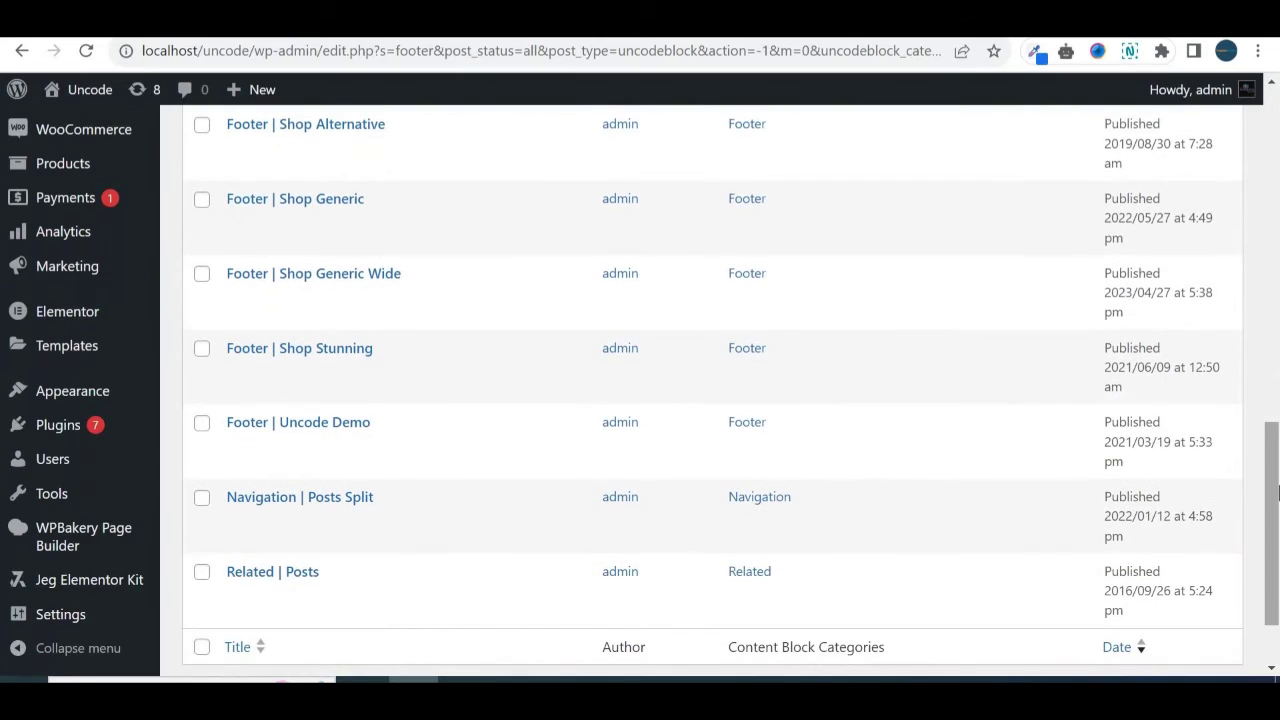
mouse_move(258, 432)
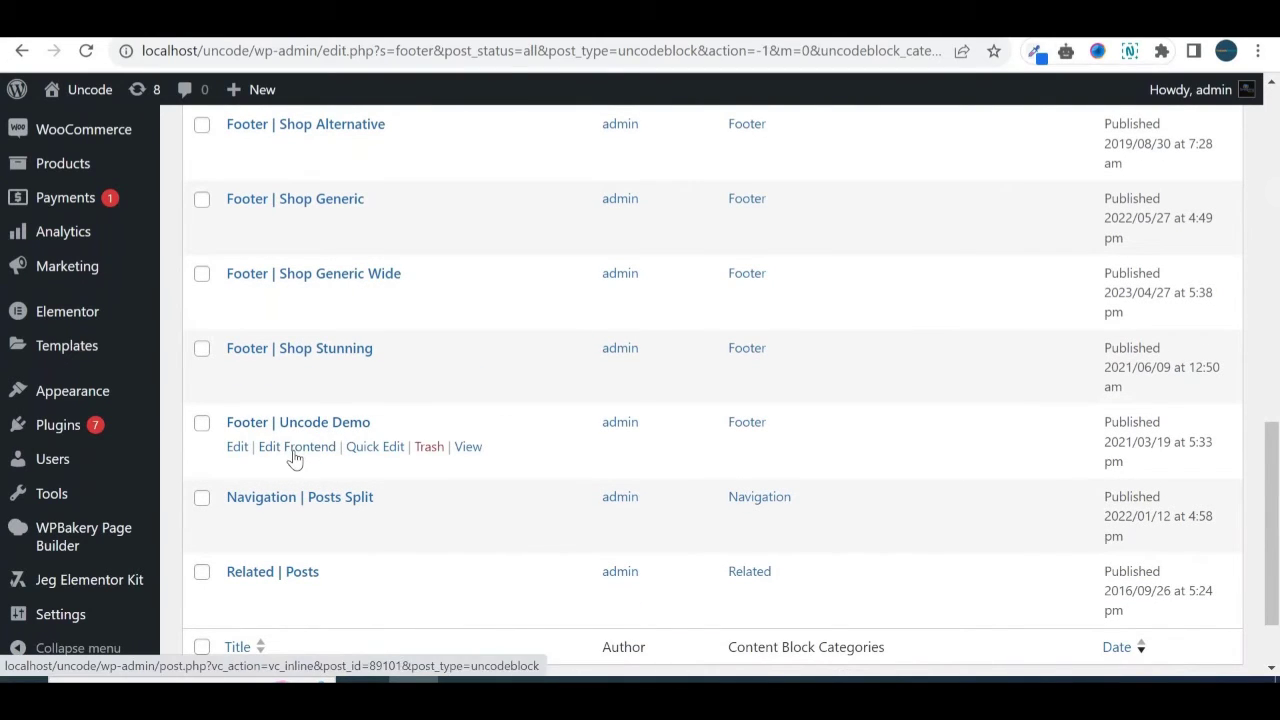
left_click(296, 452)
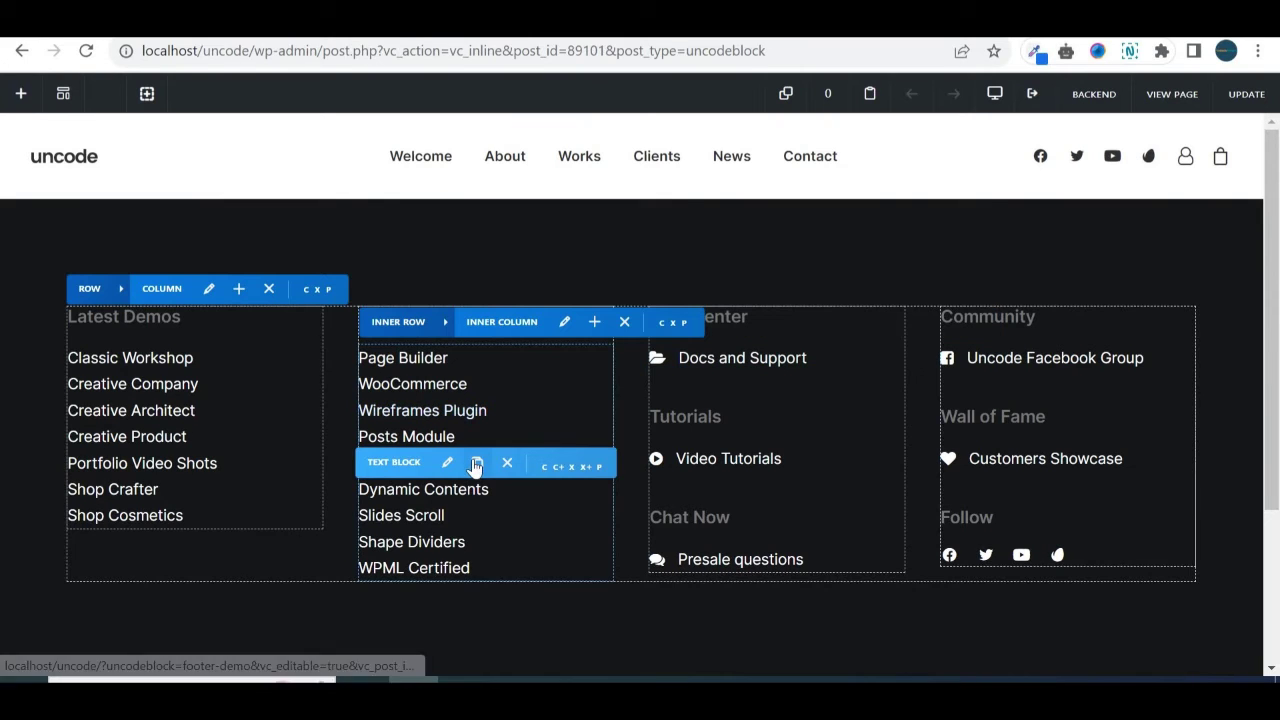
Open and close the Top Features text block's settings, and save and close the Customers Showcase list settings
left_click(448, 465)
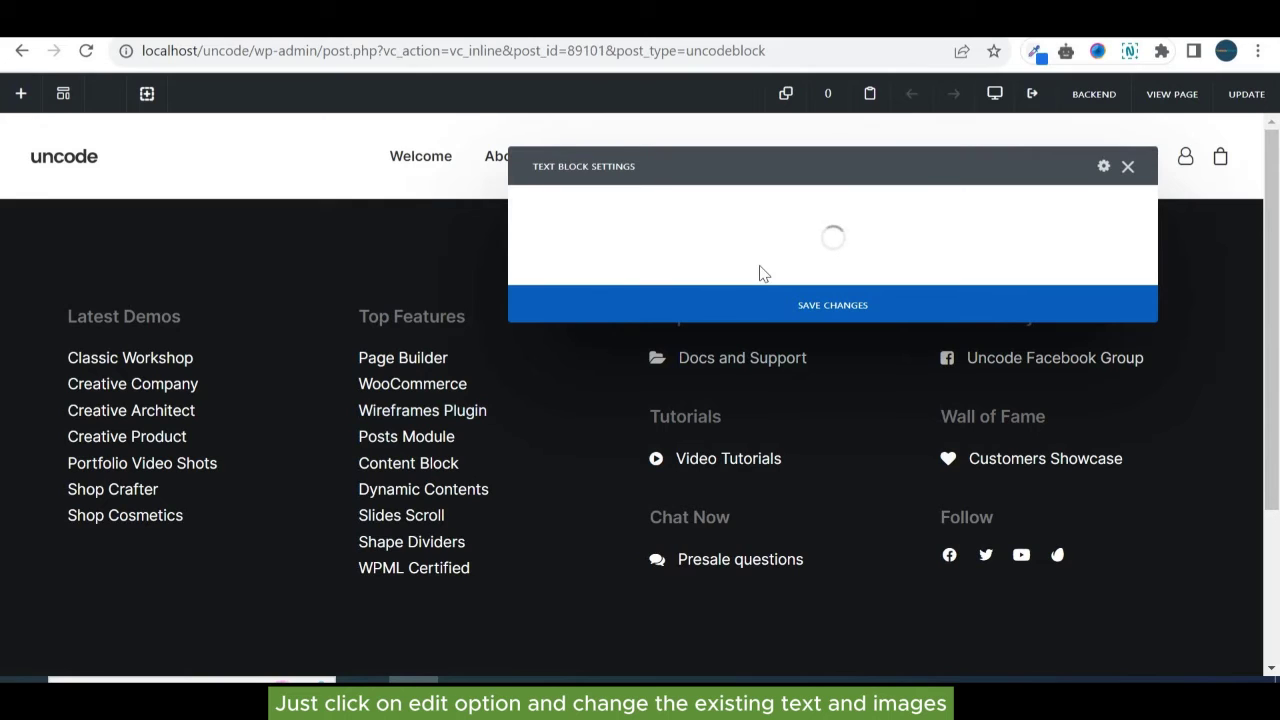
left_click(1128, 167)
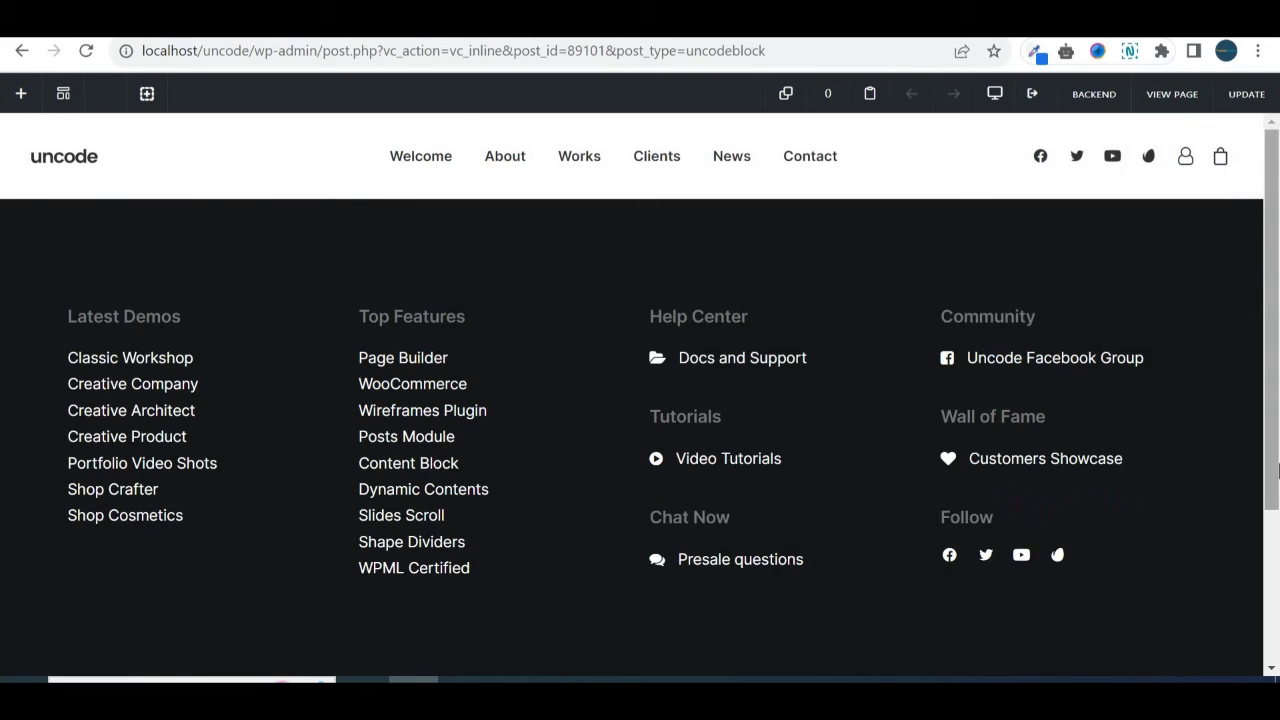
left_click_drag(1274, 477, 1272, 357)
left_click(797, 120)
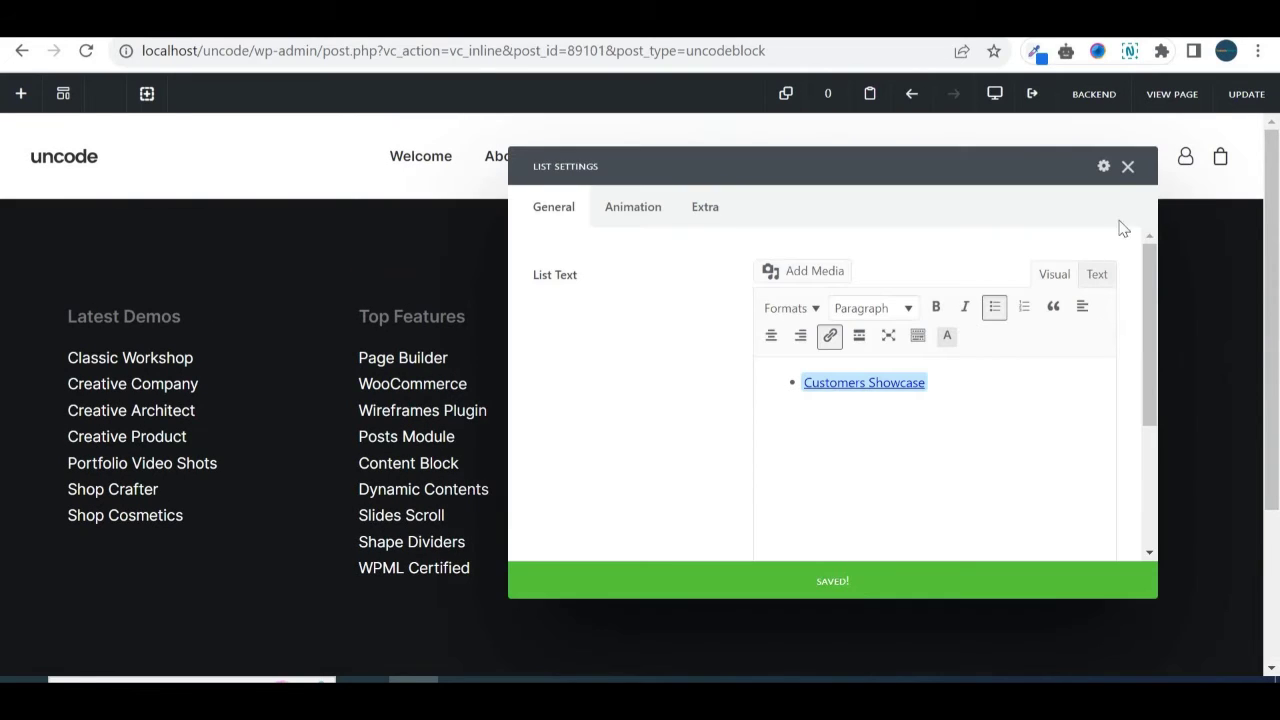
left_click(1127, 167)
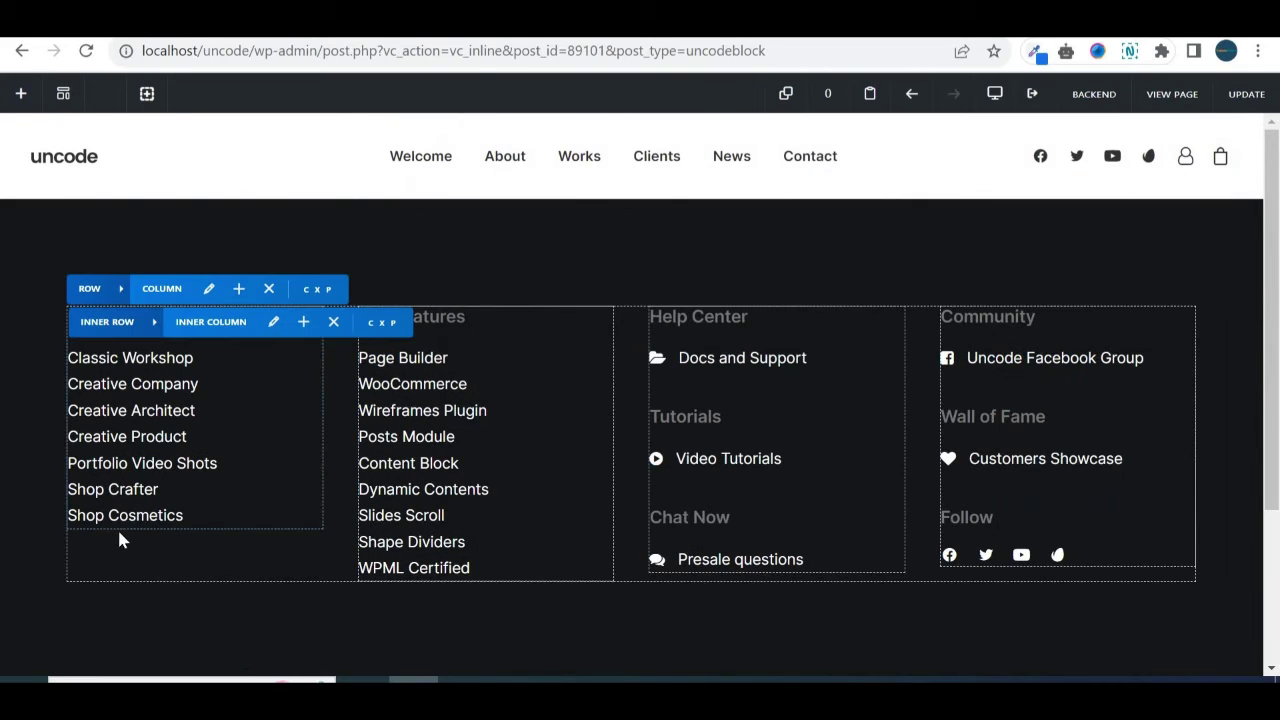
Browse the elements available for the footer, including the Essentials, WordPress Widgets and WooCommerce categories, and close the element library
left_click(18, 97)
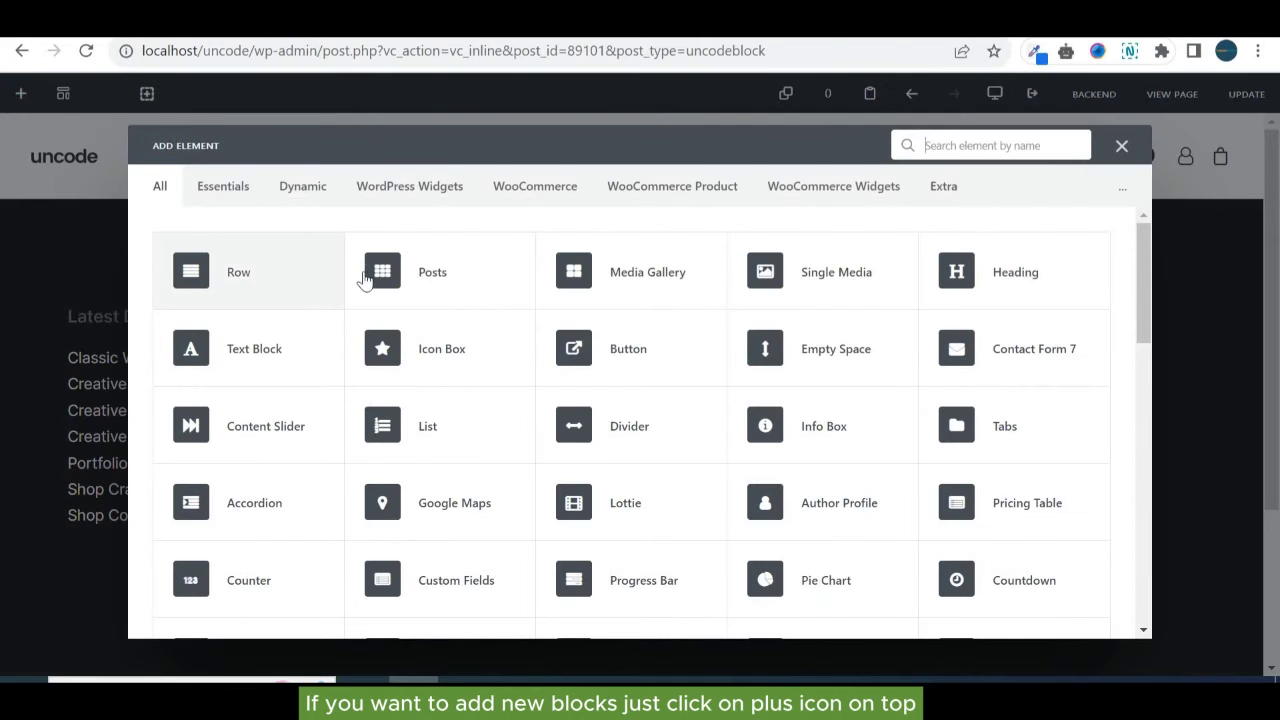
left_click_drag(1141, 285, 1140, 192)
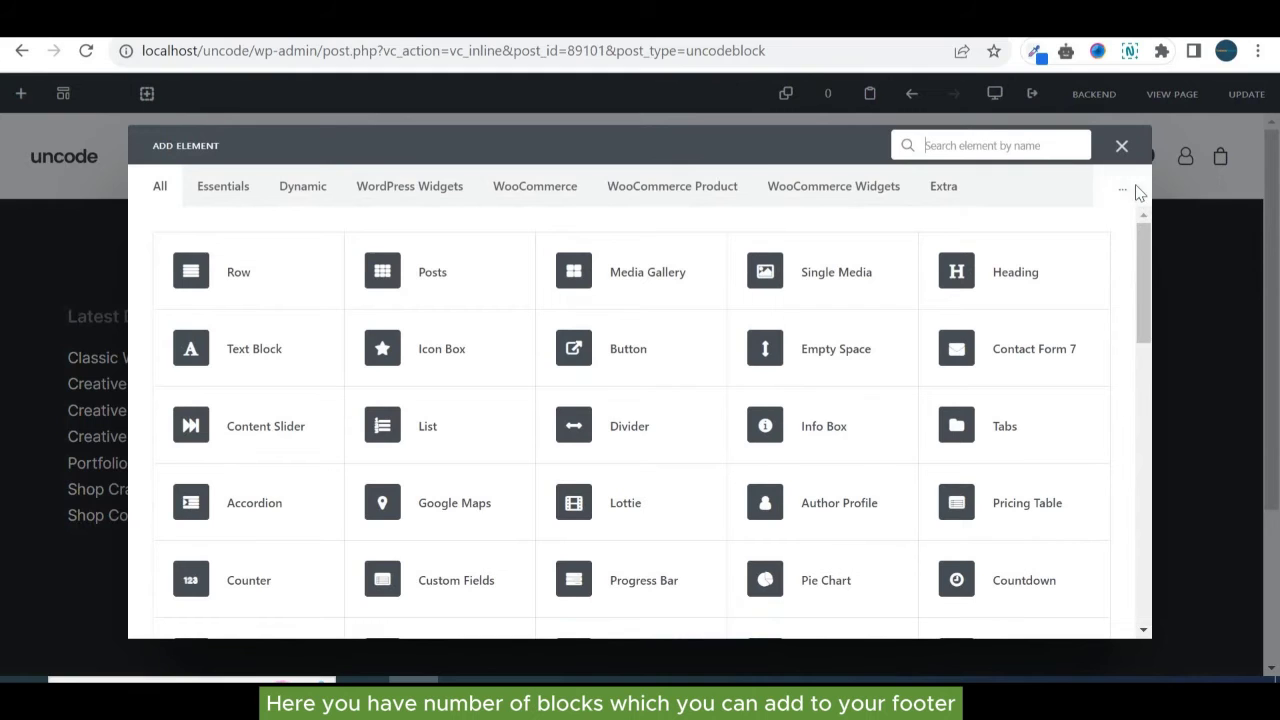
left_click(229, 191)
left_click(400, 203)
left_click(513, 203)
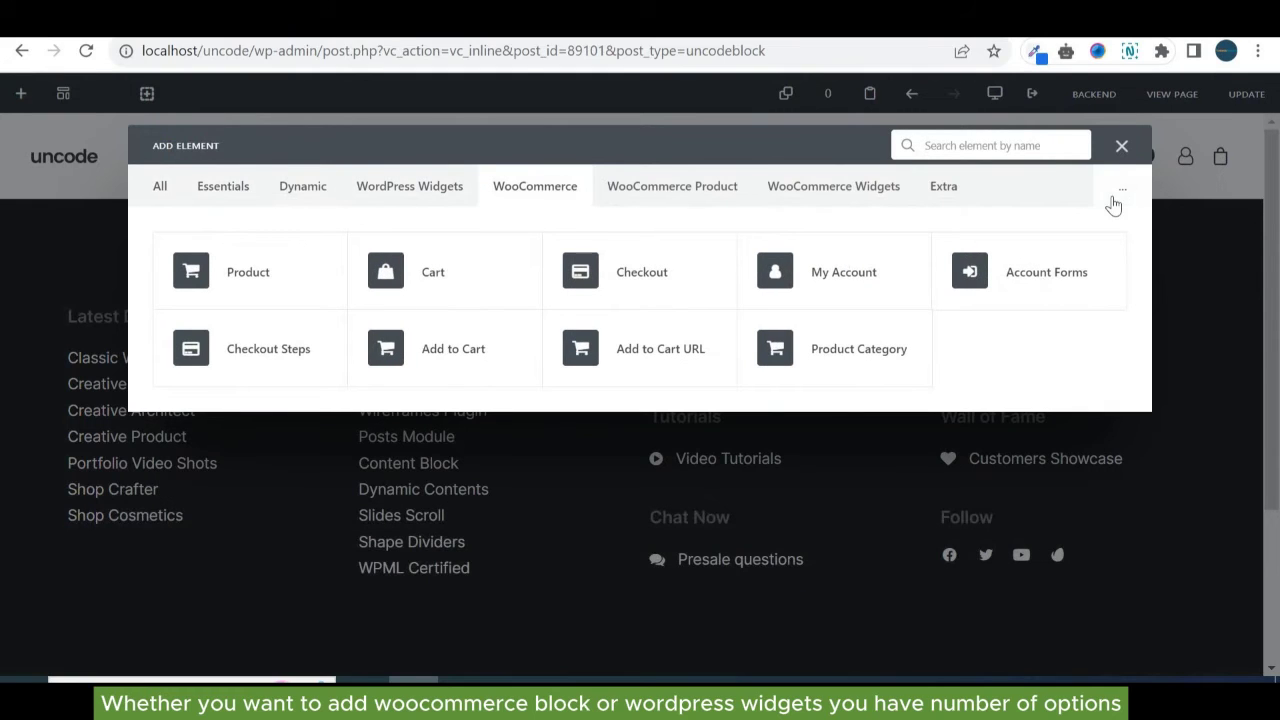
left_click(1122, 146)
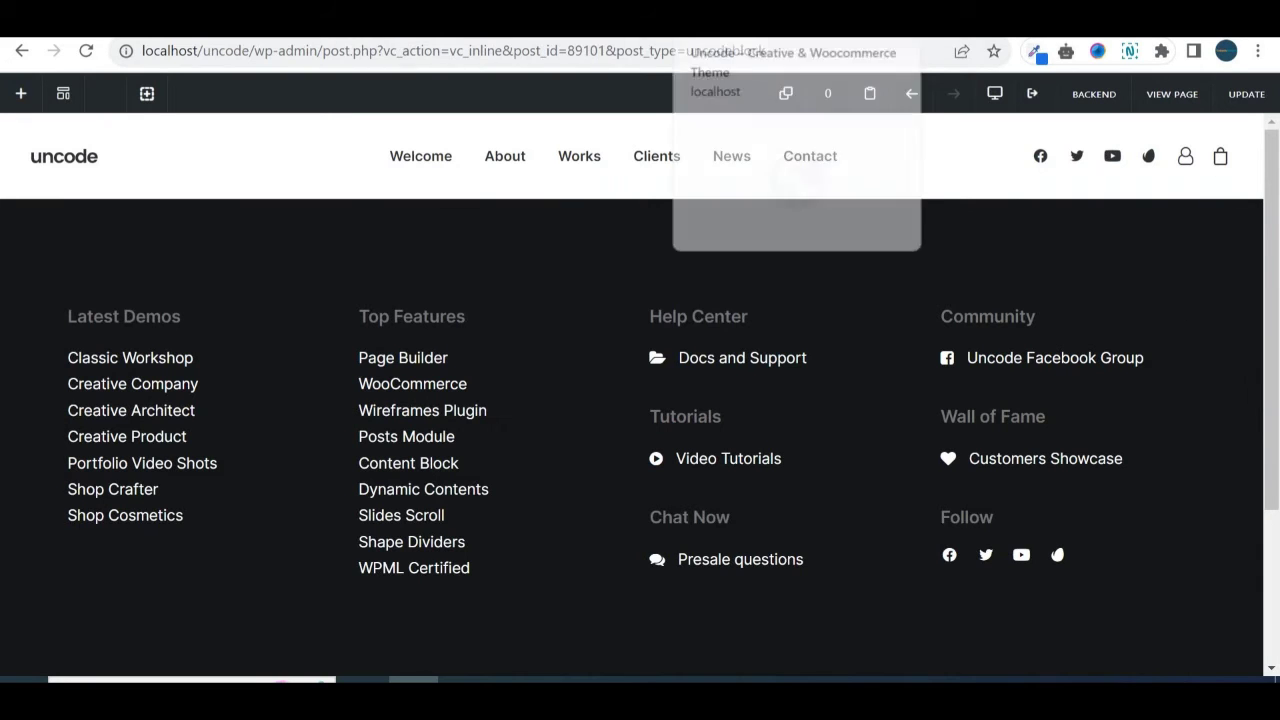
Leave the footer's frontend editor for the WordPress dashboard without saving, and examine the footer on the site's front page
left_click(748, 38)
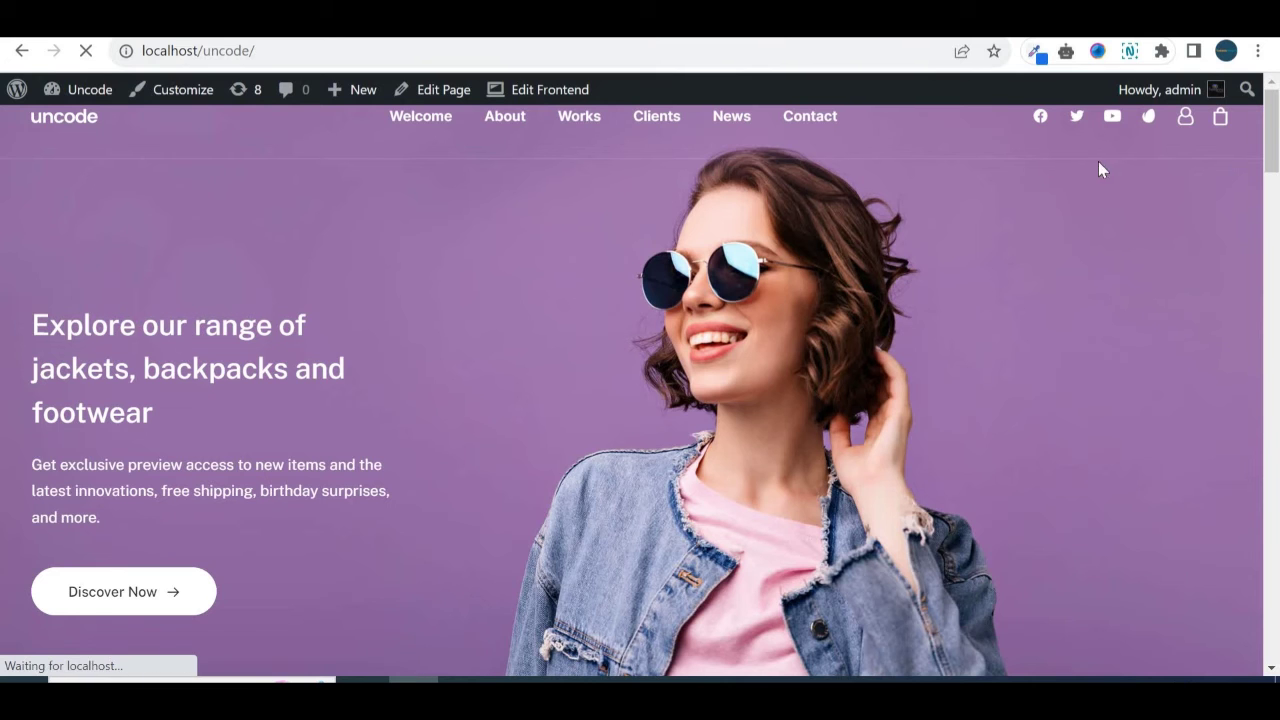
key("ctrl+Tab")
left_click_drag(808, 50, 335, 50)
key("BackSpace")
key("Return")
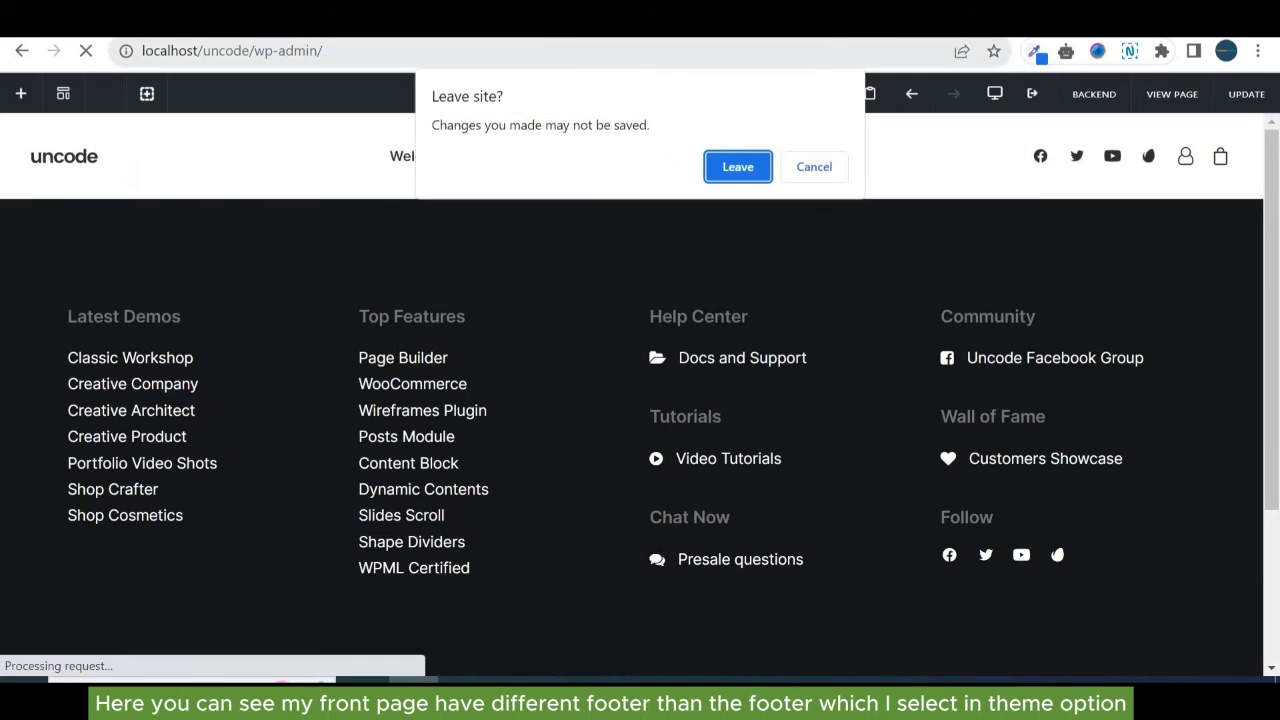
left_click(737, 166)
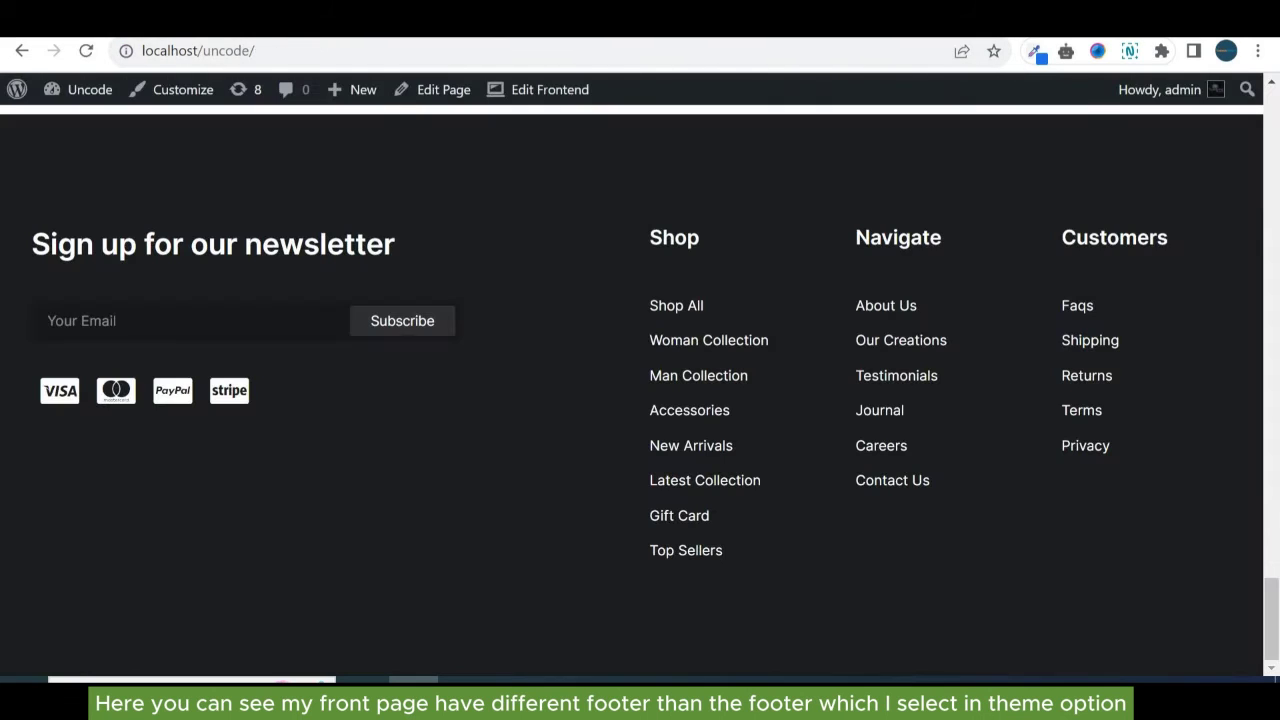
mouse_move(1271, 610)
left_mouse_down()
mouse_move(1277, 120)
mouse_move(1262, 420)
mouse_move(1277, 620)
left_mouse_up()
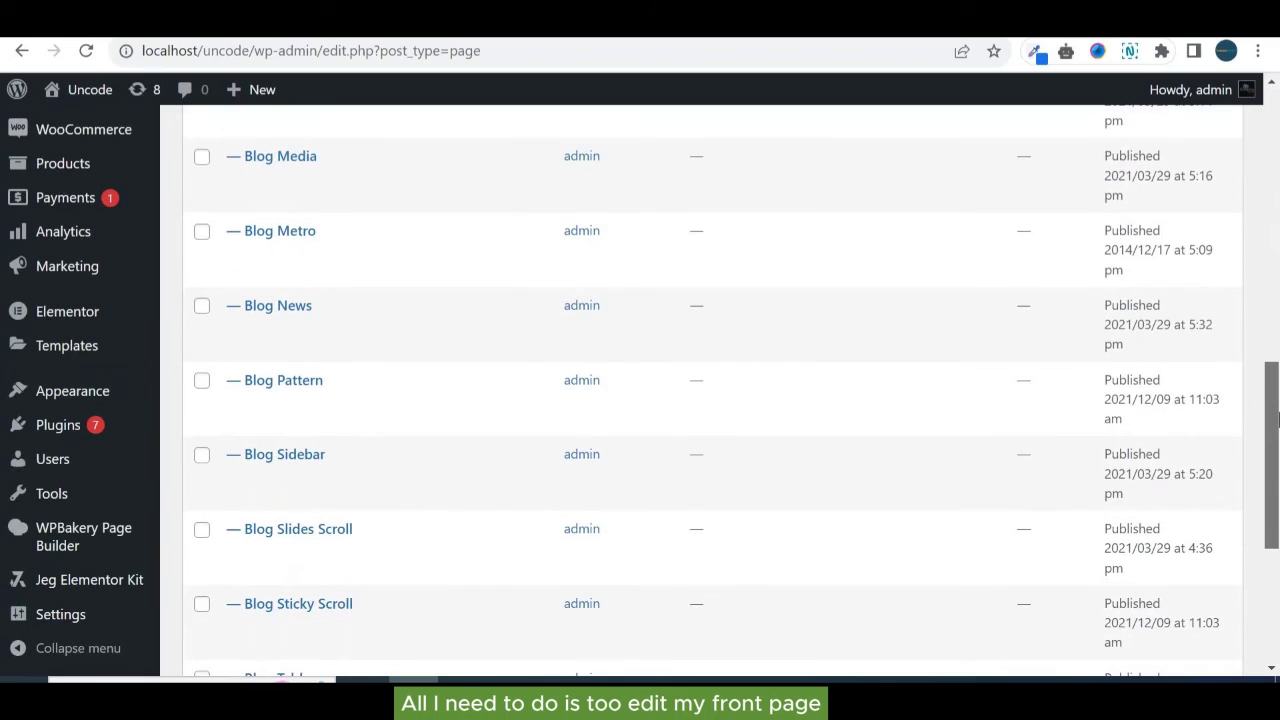
Find the Shop Retail front page in the list of pages, open it for editing and show its footer options
scroll(700, 390, "down", 3)
left_click(1190, 592)
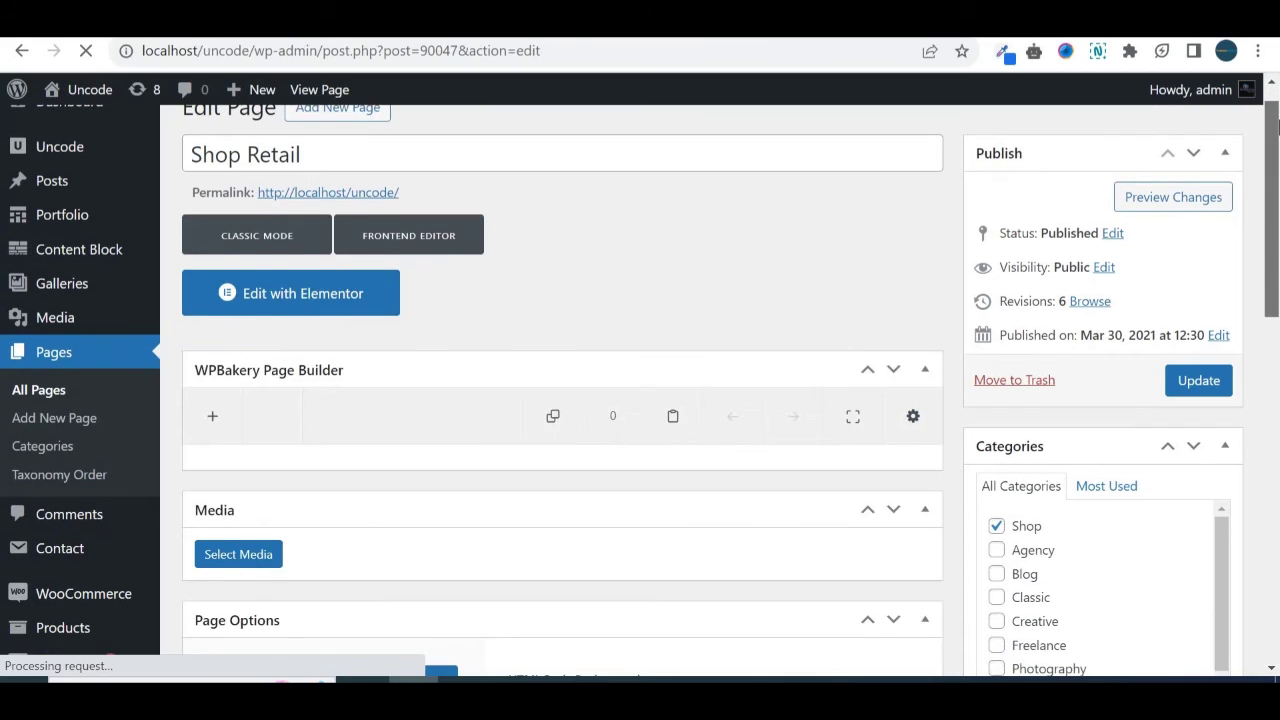
left_click_drag(1277, 120, 1277, 292)
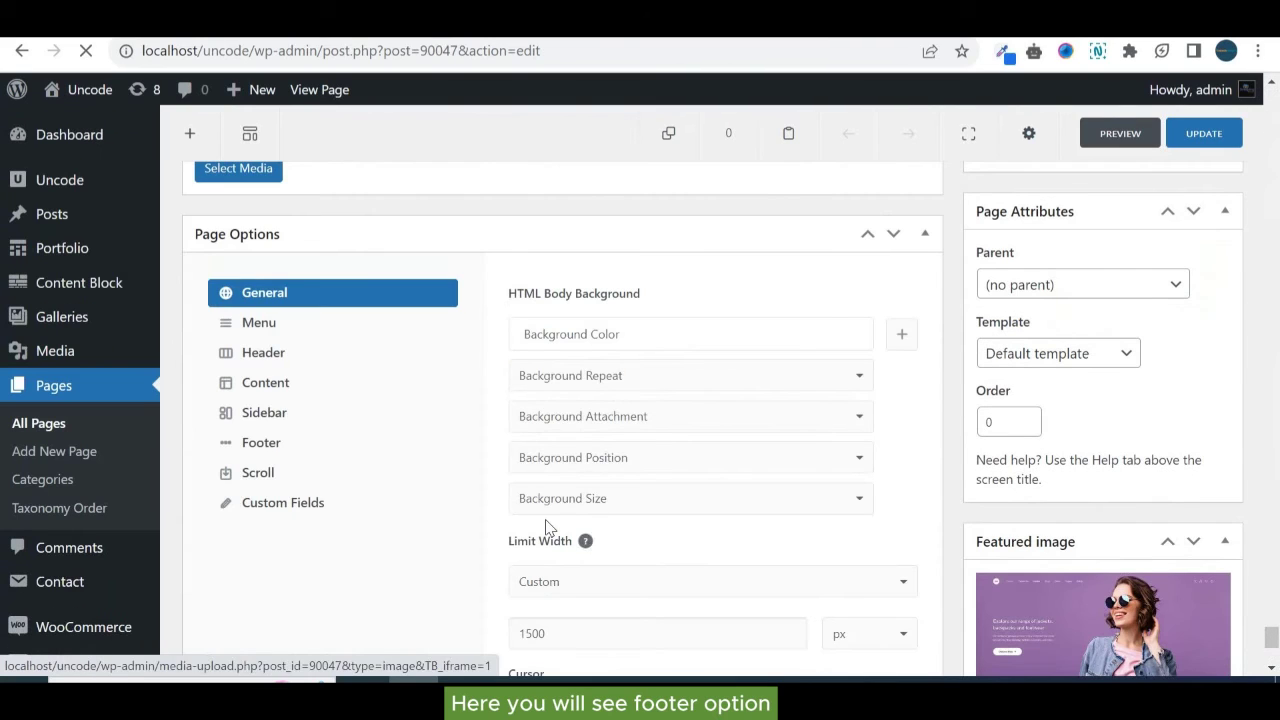
left_click(256, 452)
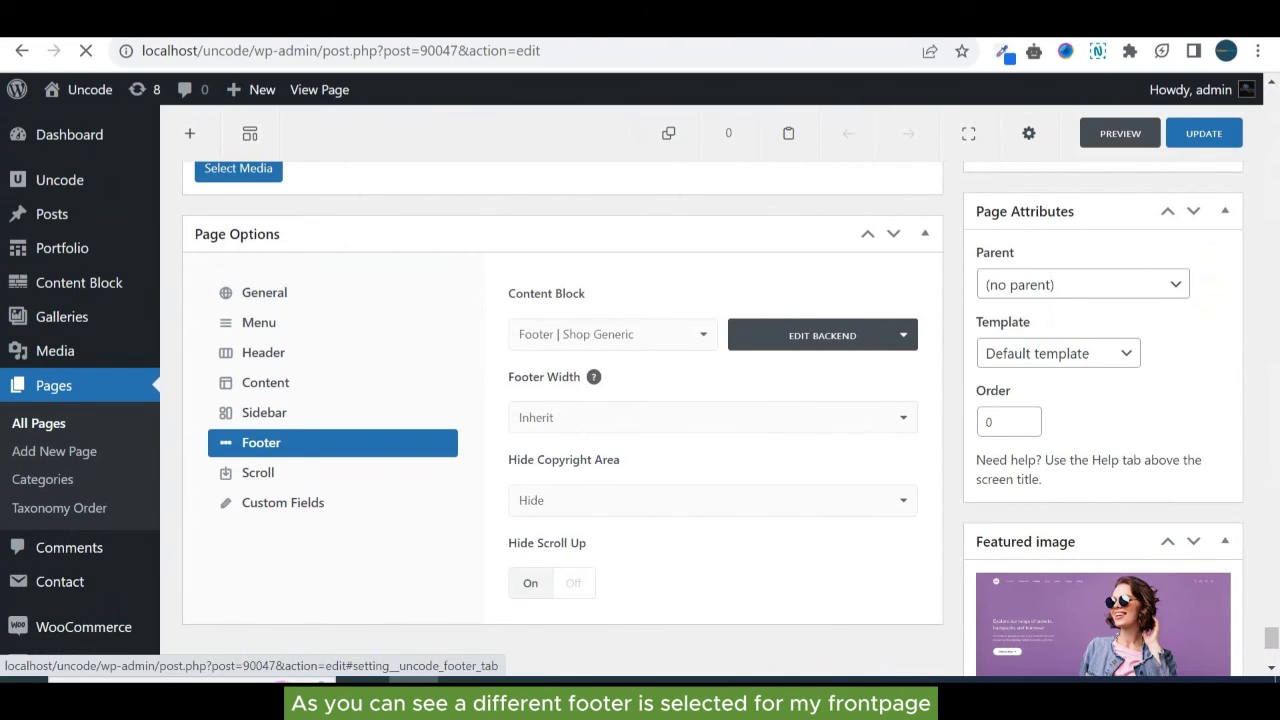
Set the Shop Retail page's footer content block to Inherit, and review the other content blocks available without changing the choice
left_click(660, 340)
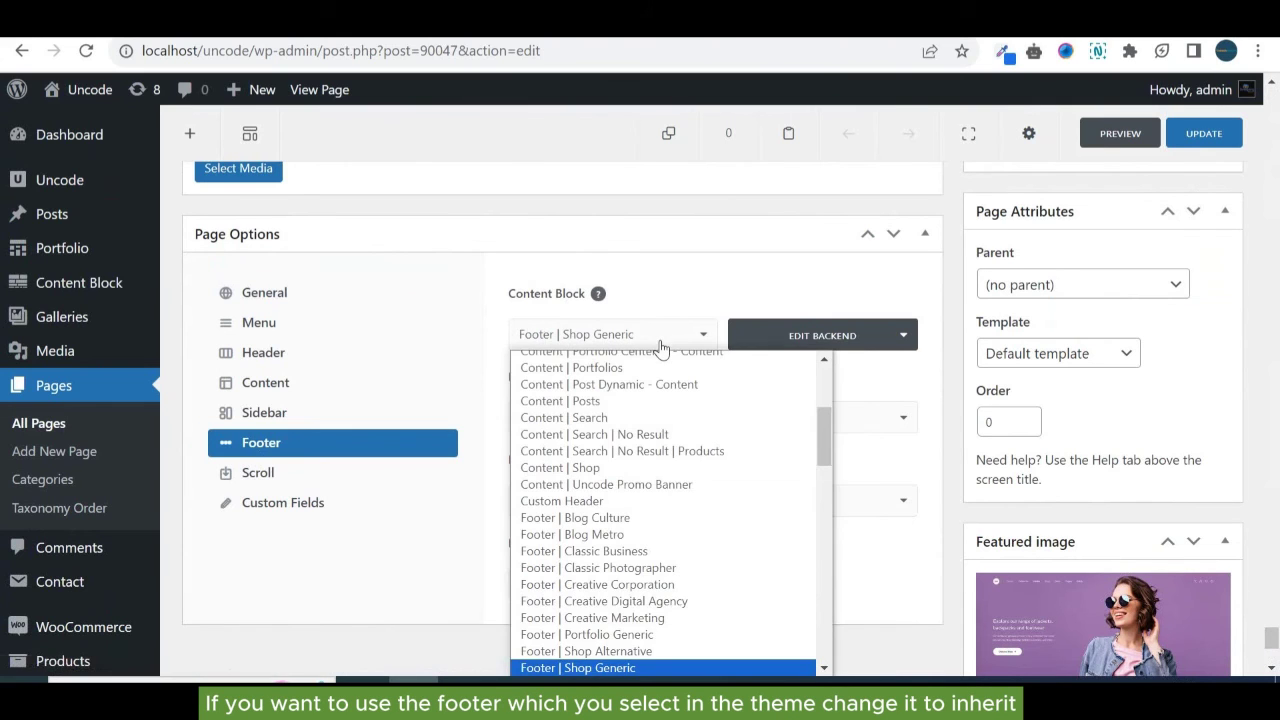
left_click_drag(818, 458, 822, 390)
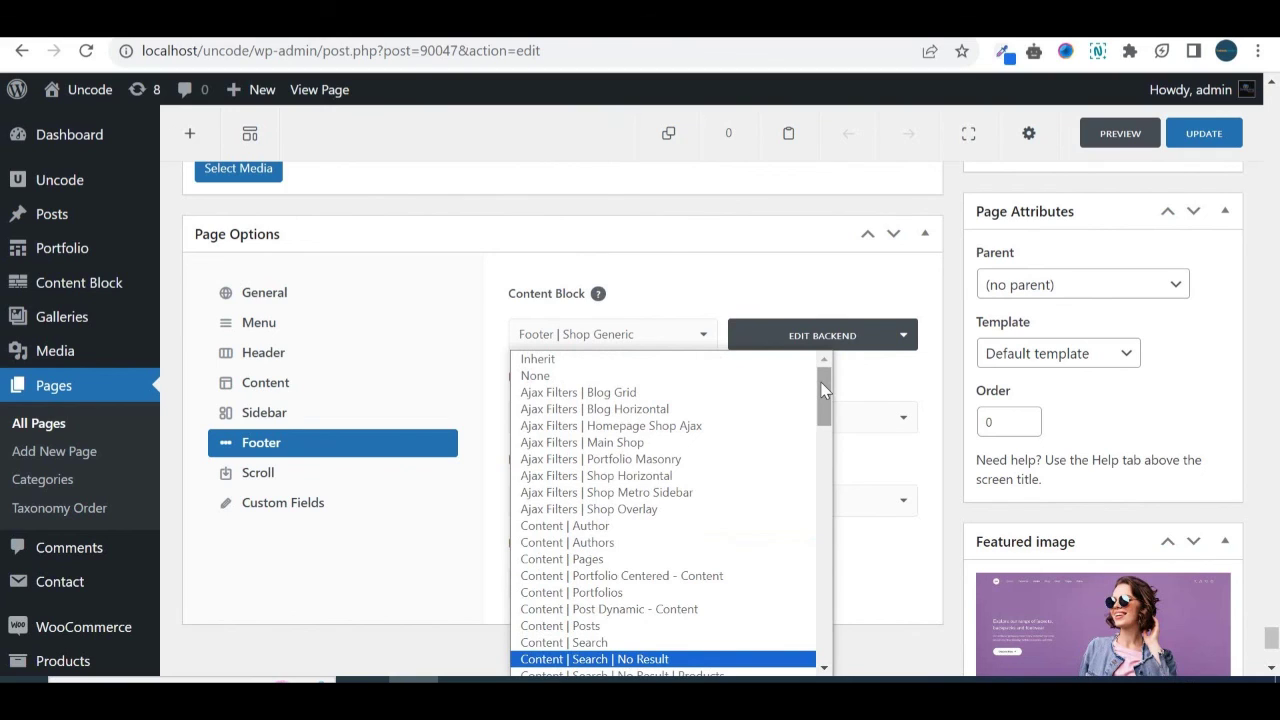
left_click(707, 360)
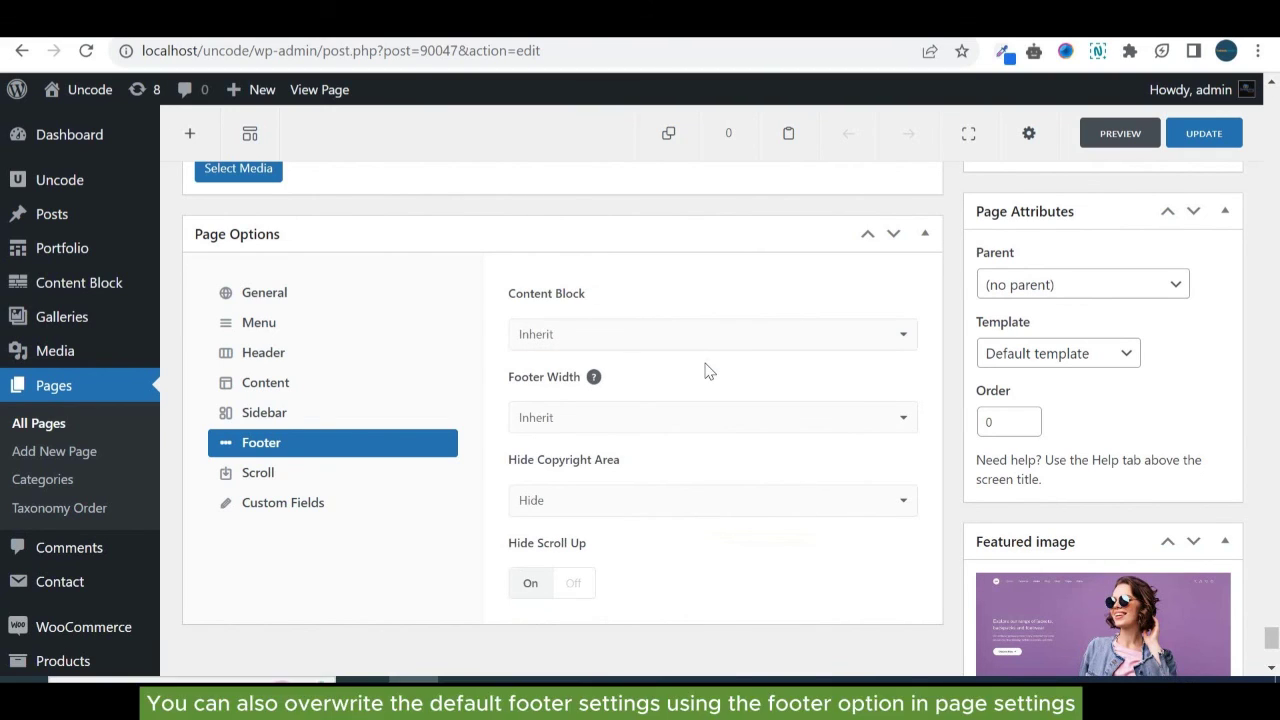
left_click(864, 336)
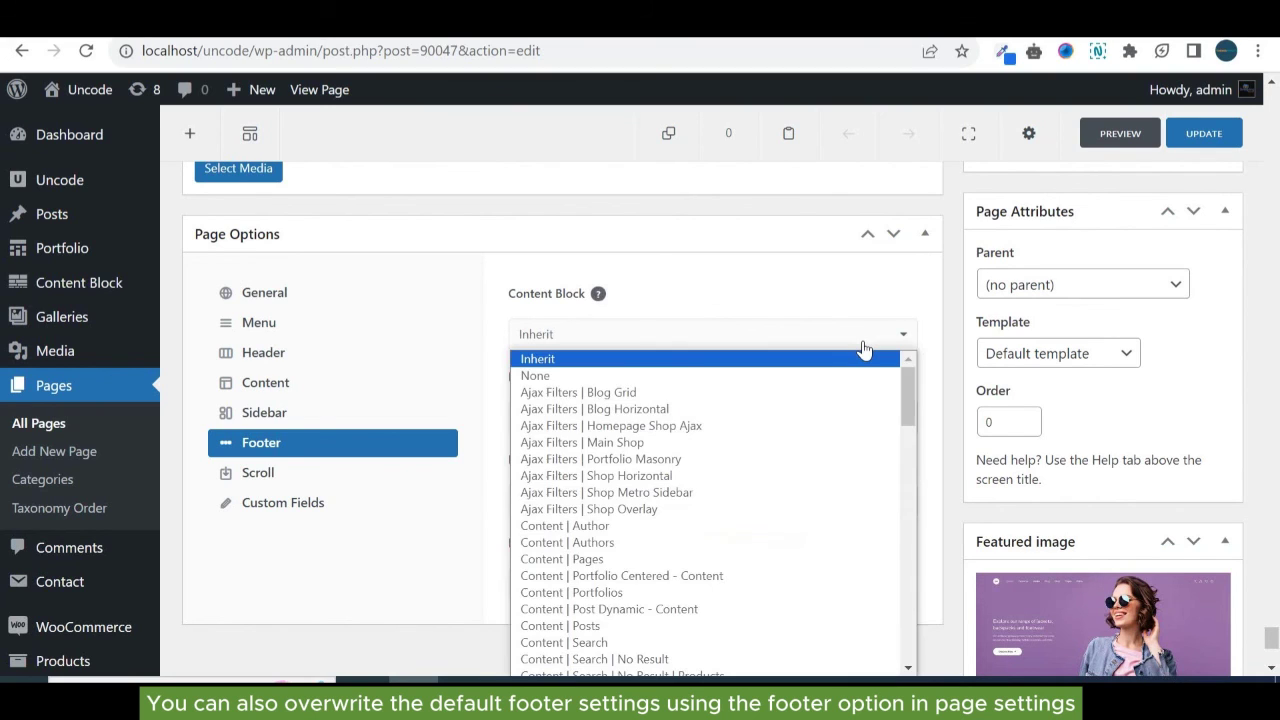
left_click(864, 348)
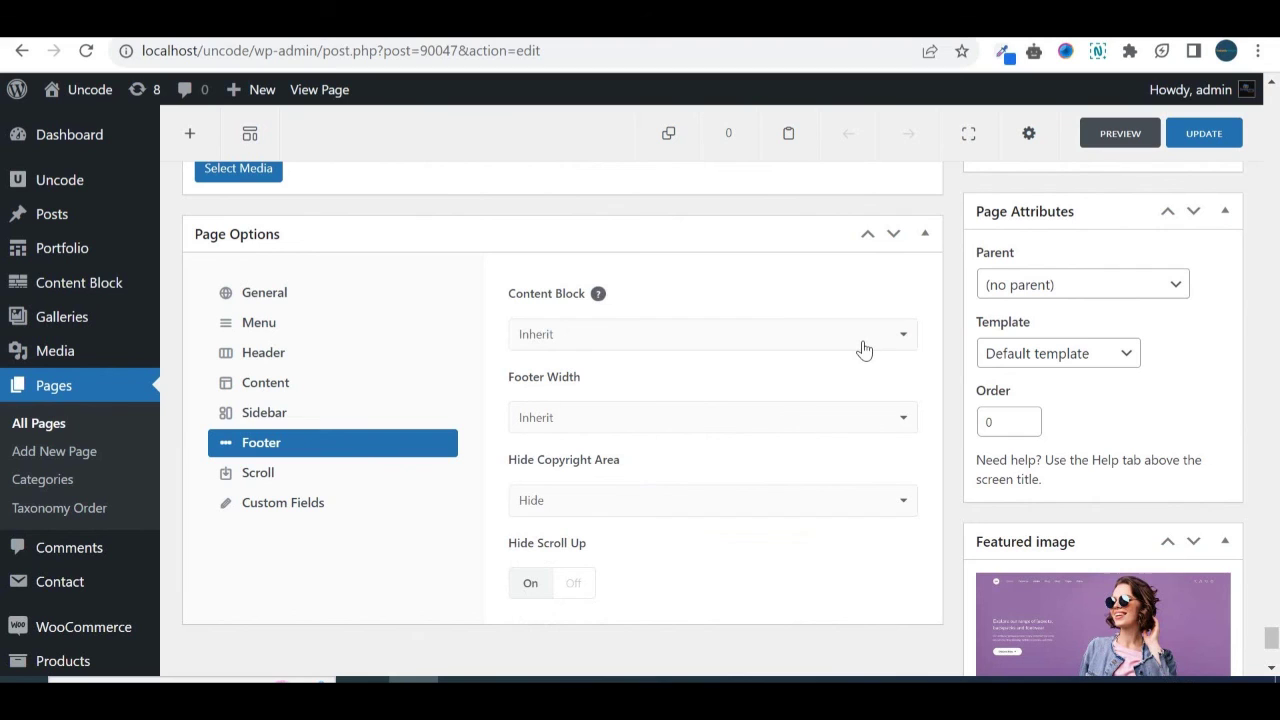